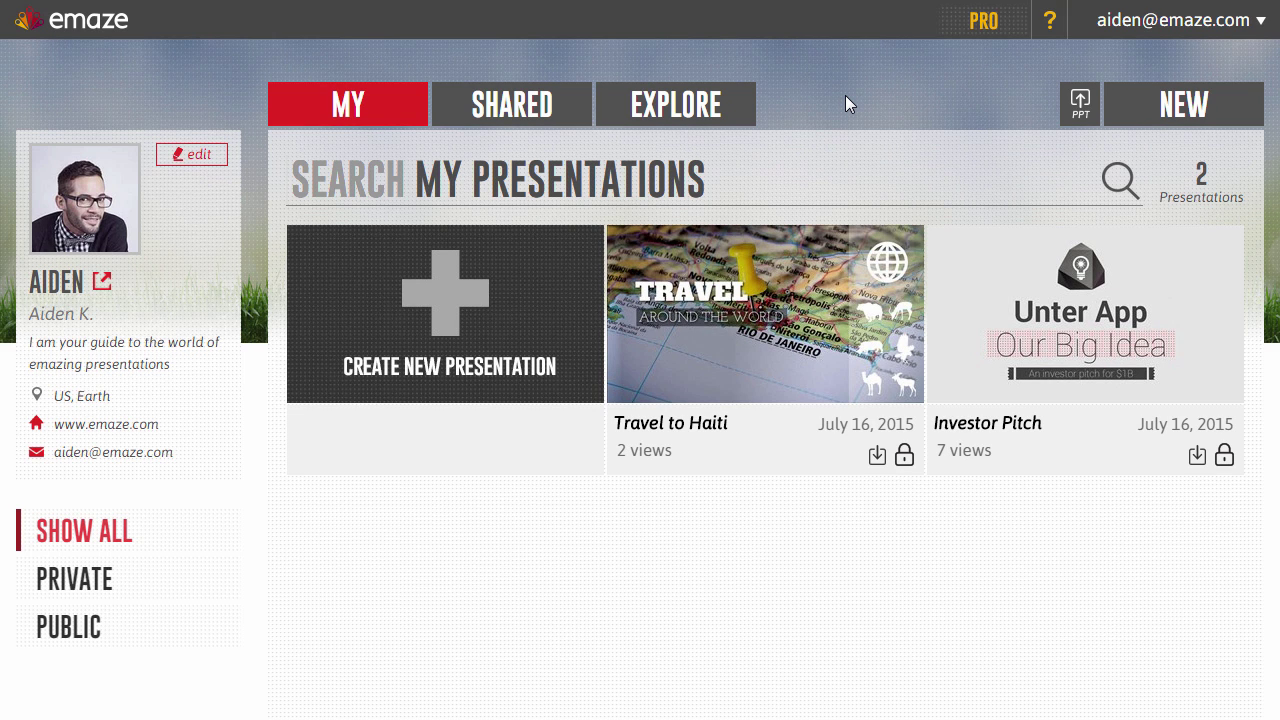
Open the Travel to Haiti card from My presentations in the emaze editor
mouse_move(780, 280)
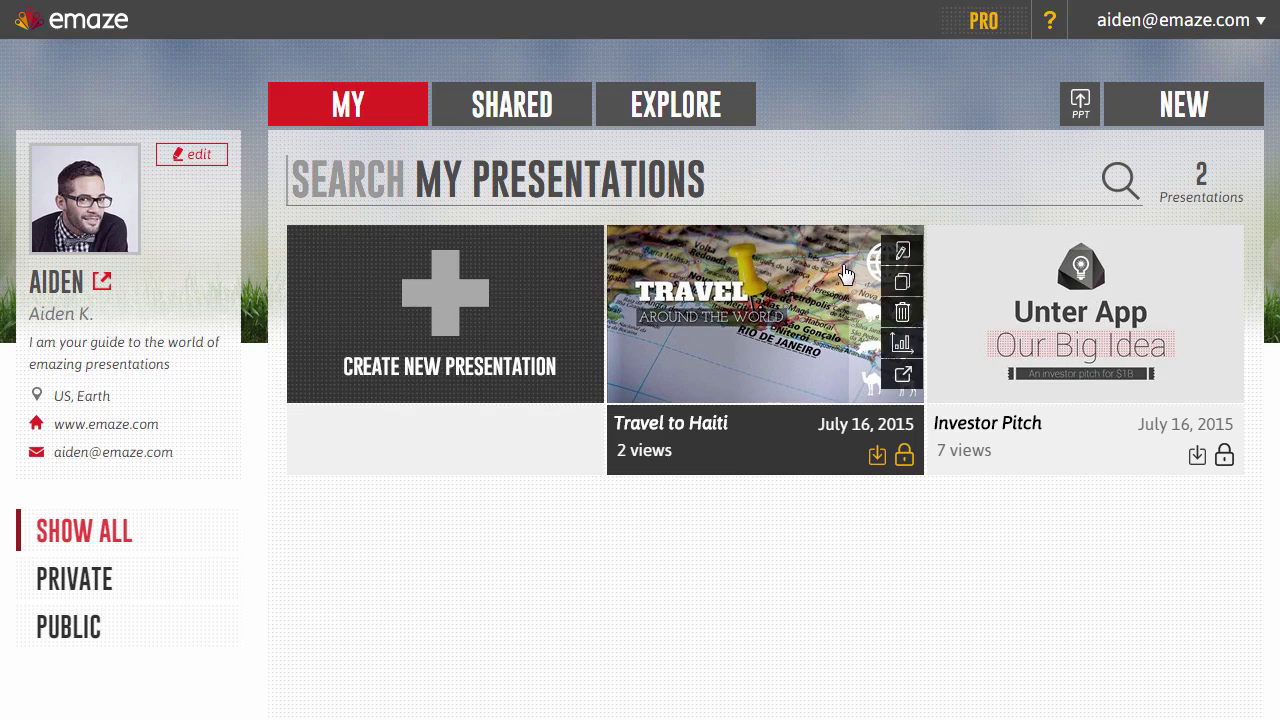
click(903, 254)
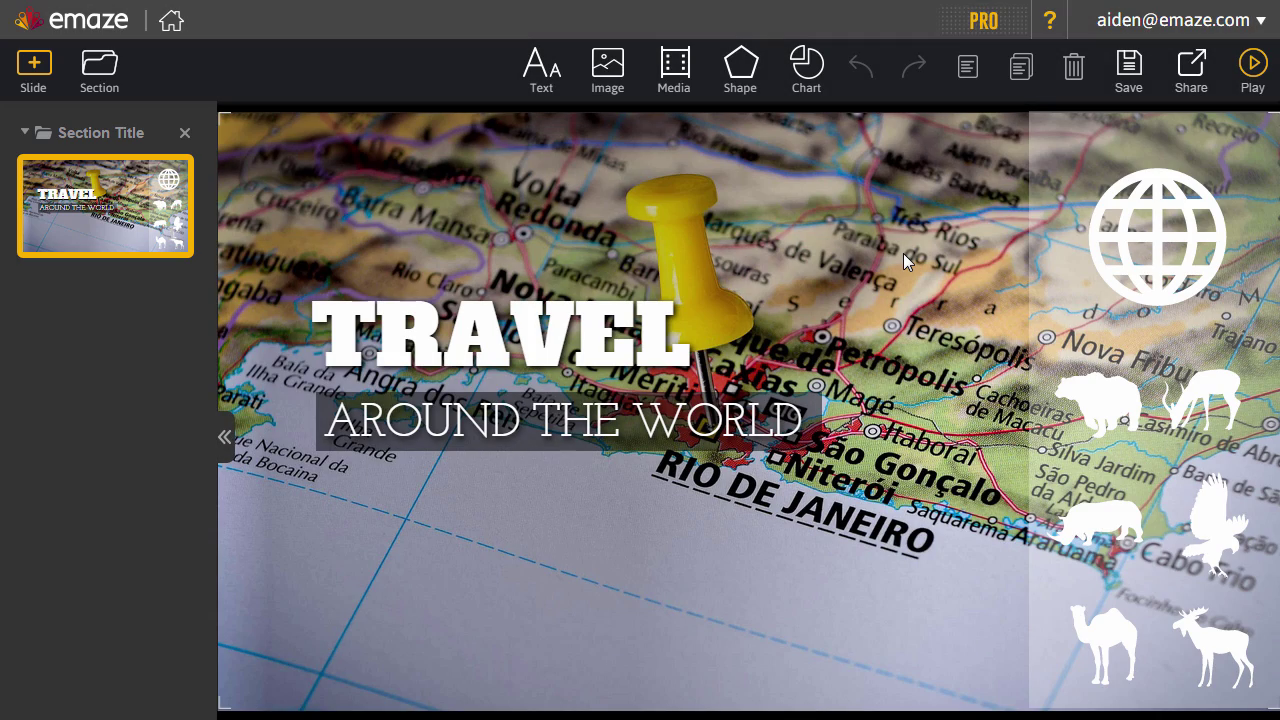
Change the cover subtitle to 'TO HAITI' and review its style, size, colour and link options
click(628, 428)
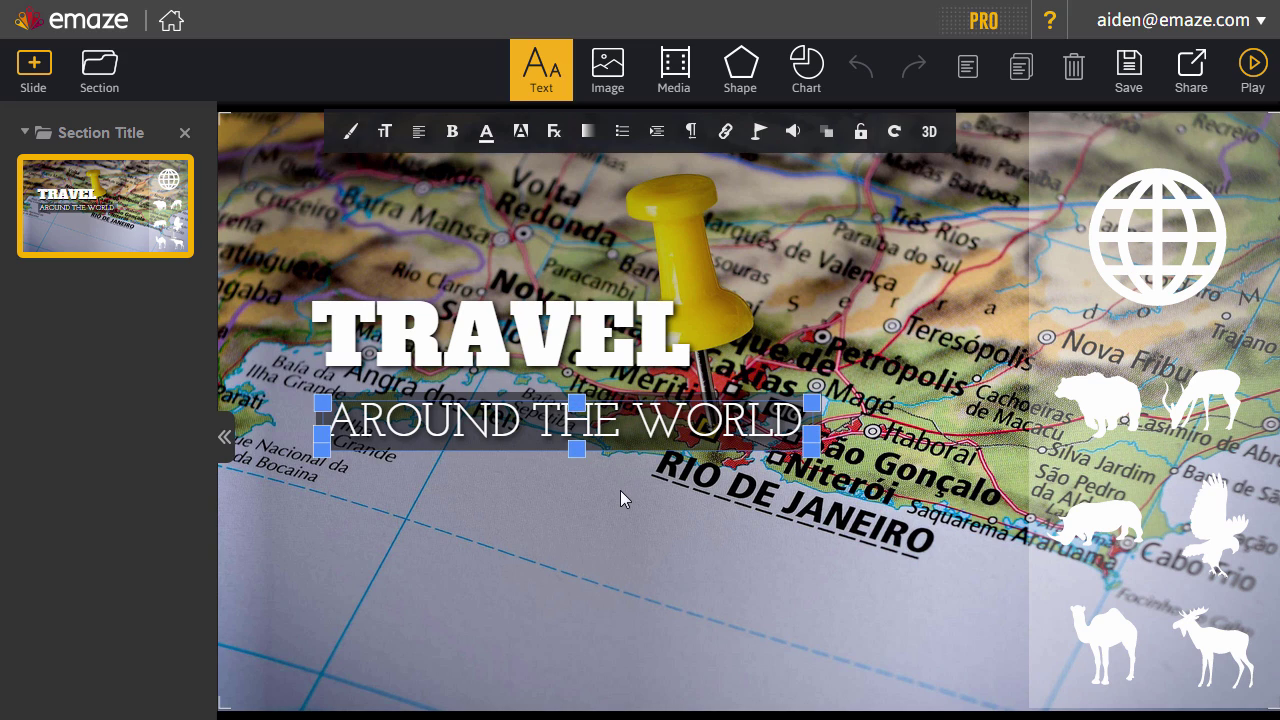
text(TO HAITI)
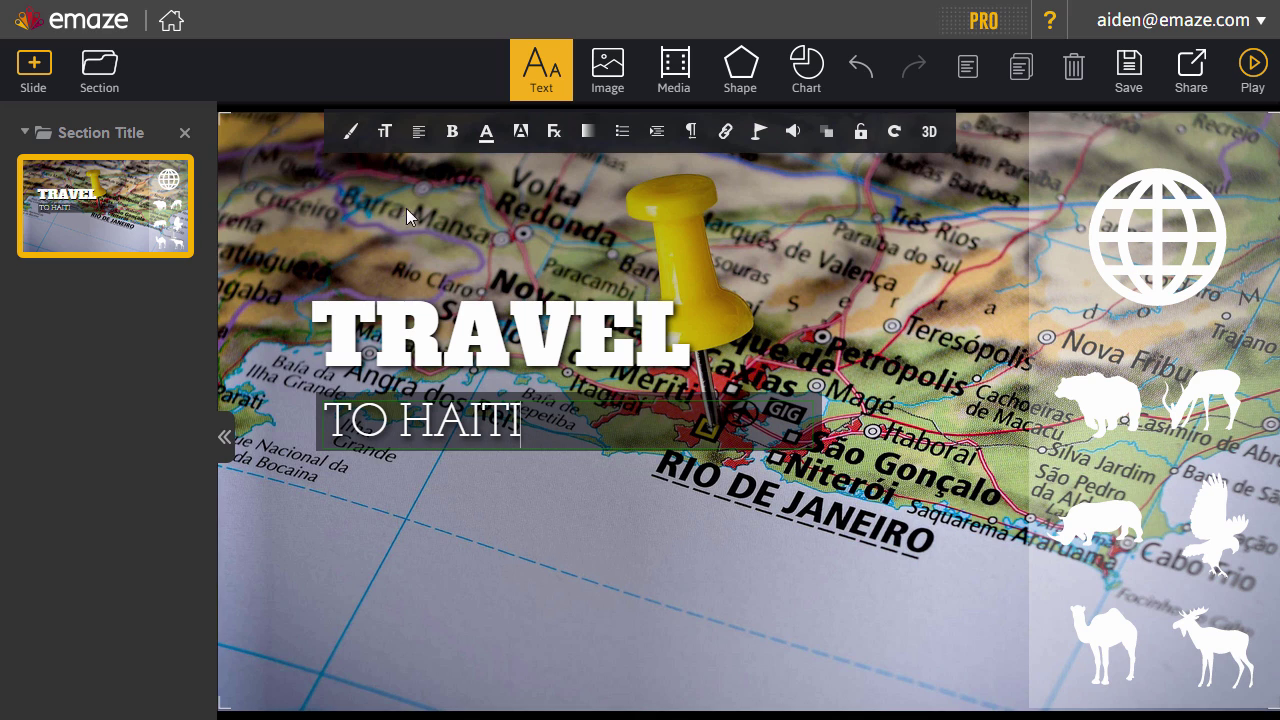
click(355, 143)
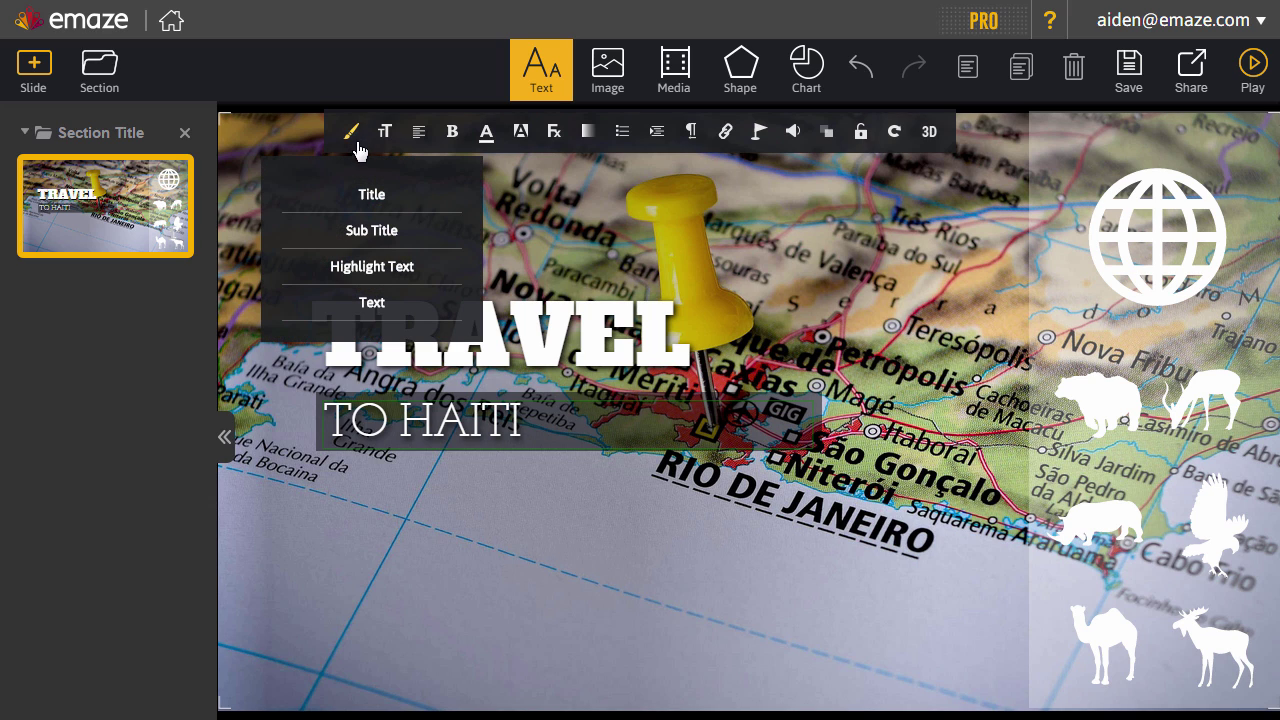
click(389, 140)
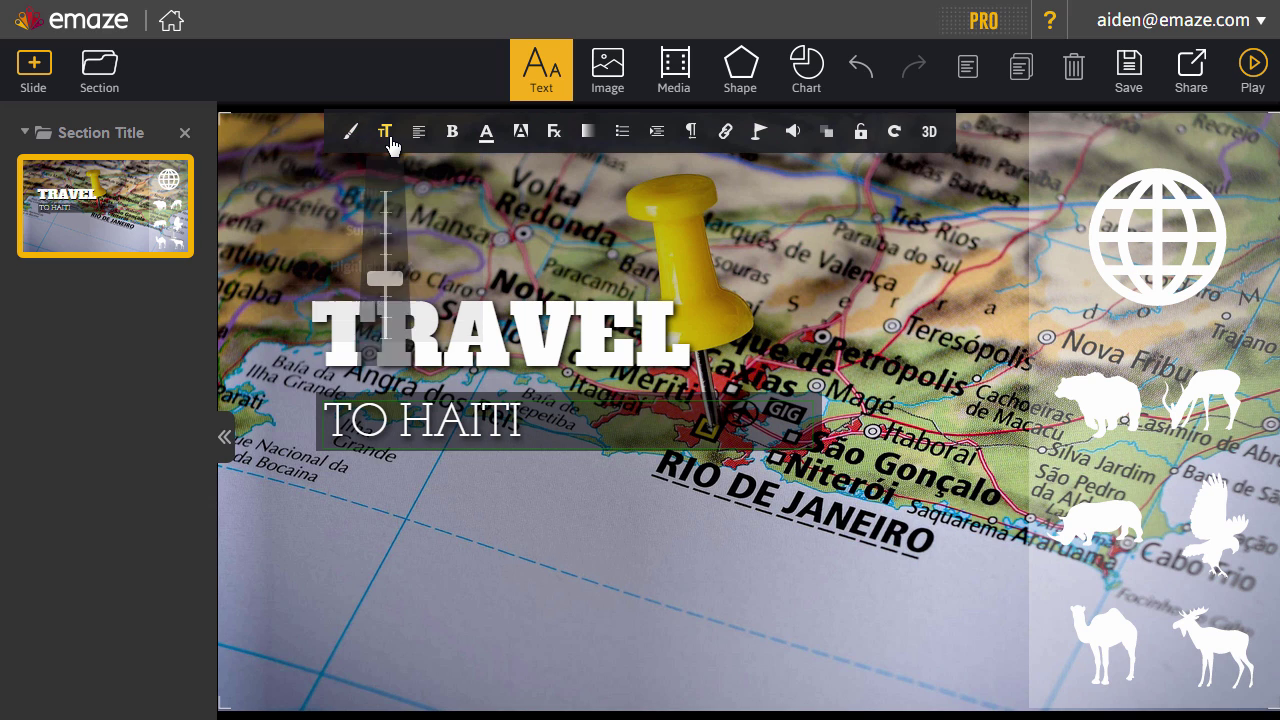
click(486, 143)
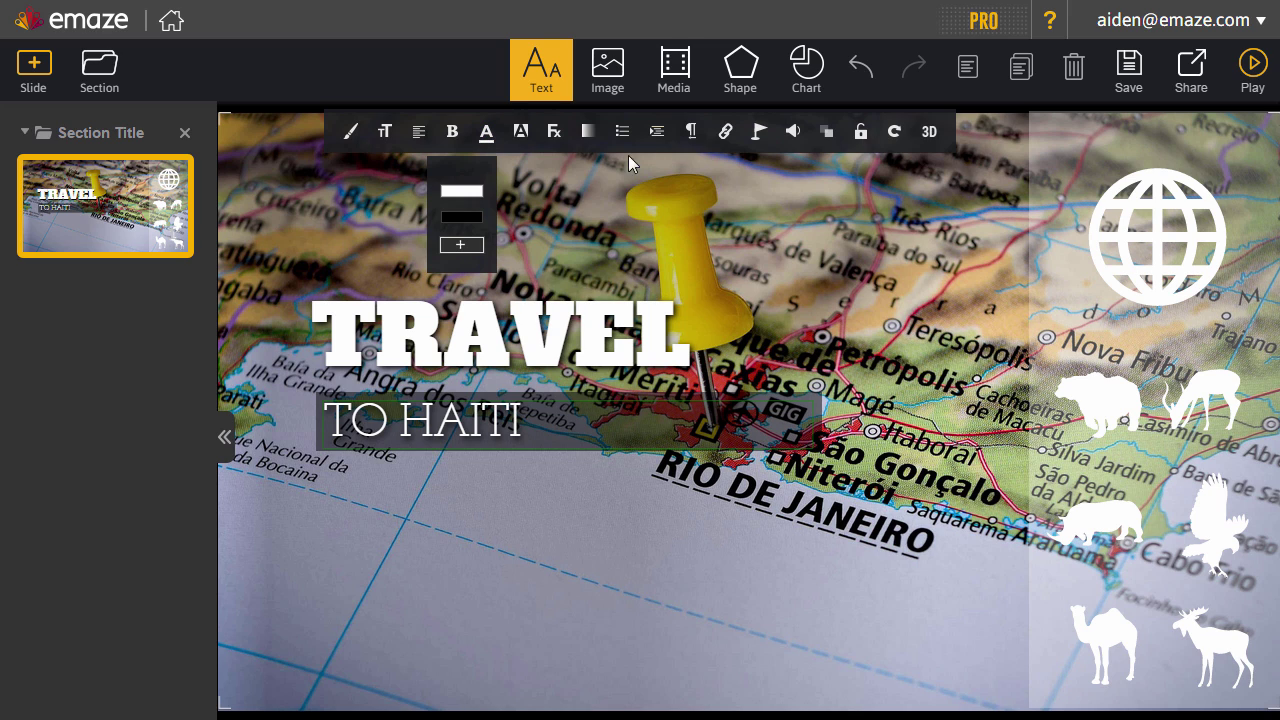
click(725, 135)
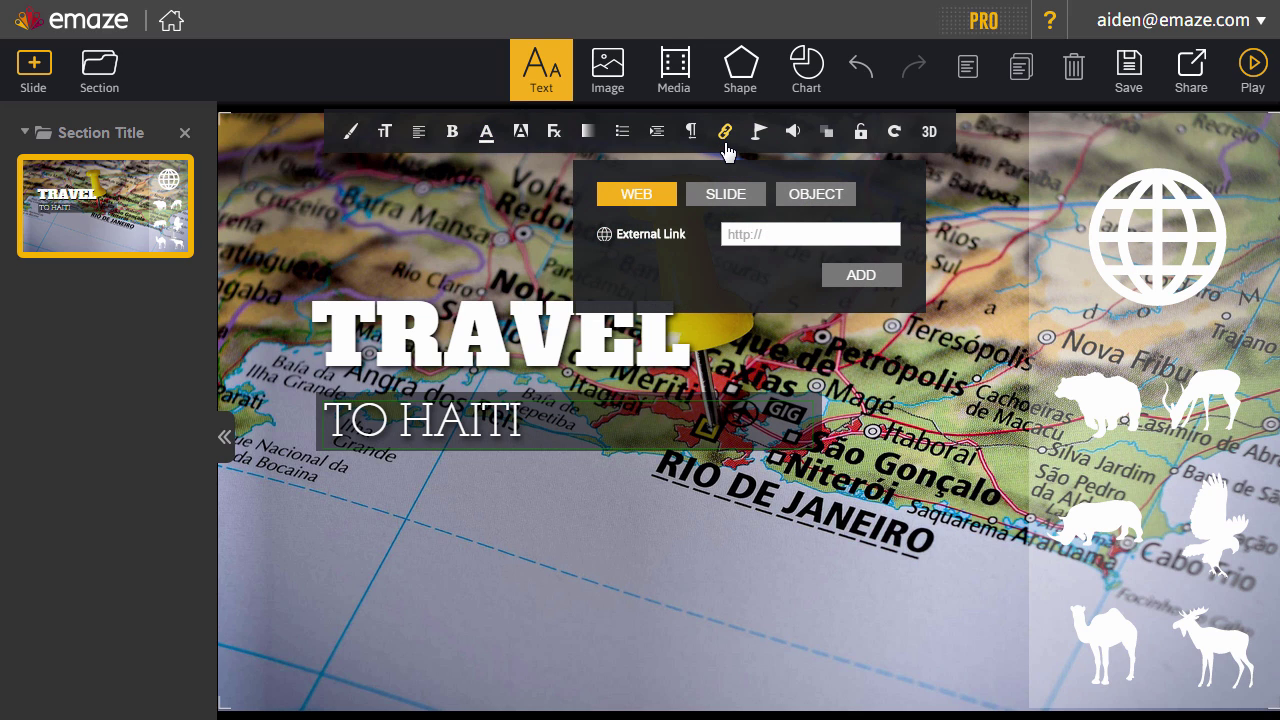
click(32, 72)
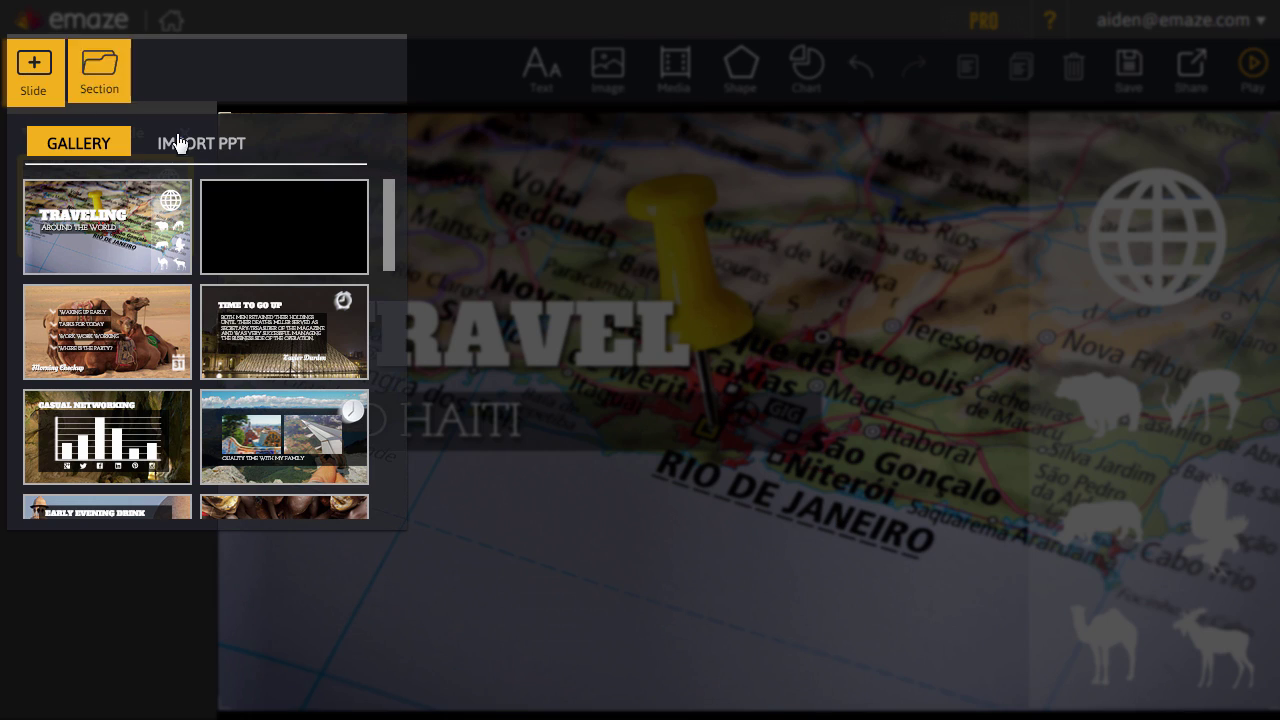
Add the Quality Time With My Family layout from the gallery as slide two
drag(389, 242, 381, 279)
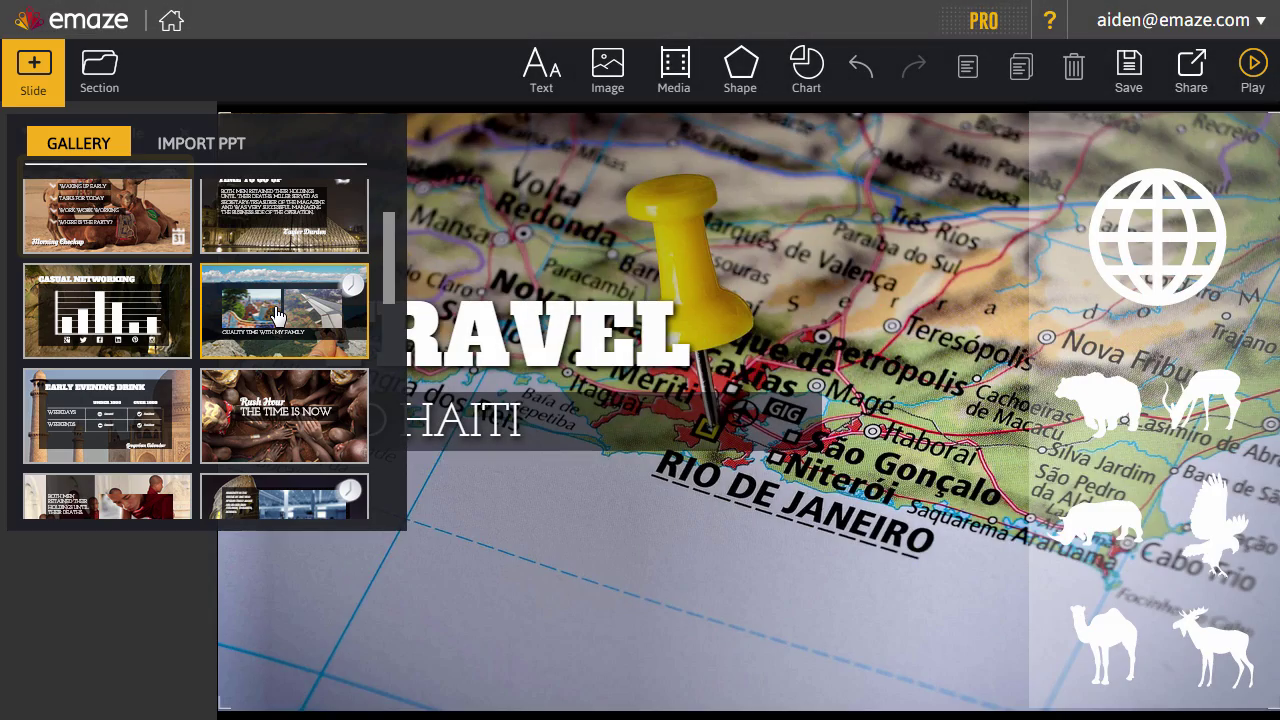
click(278, 316)
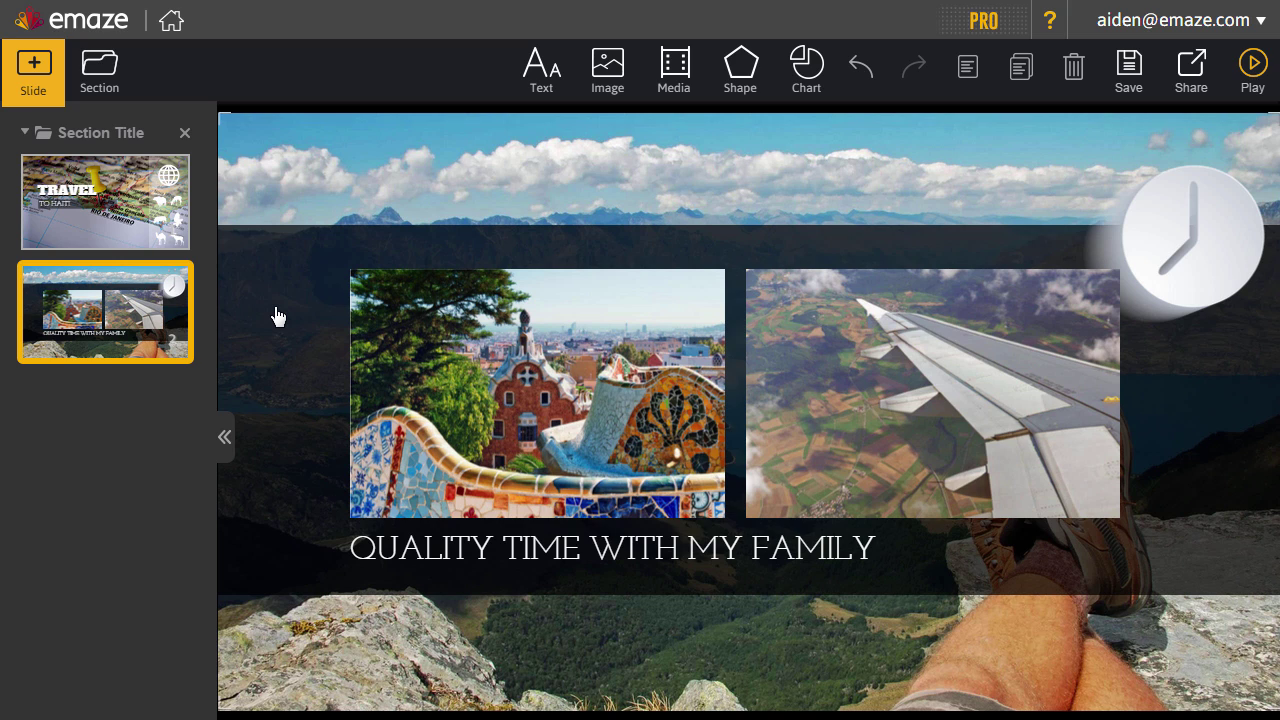
Replace the left Park Güell photo with Haitian_girls.jpg from the computer
click(516, 412)
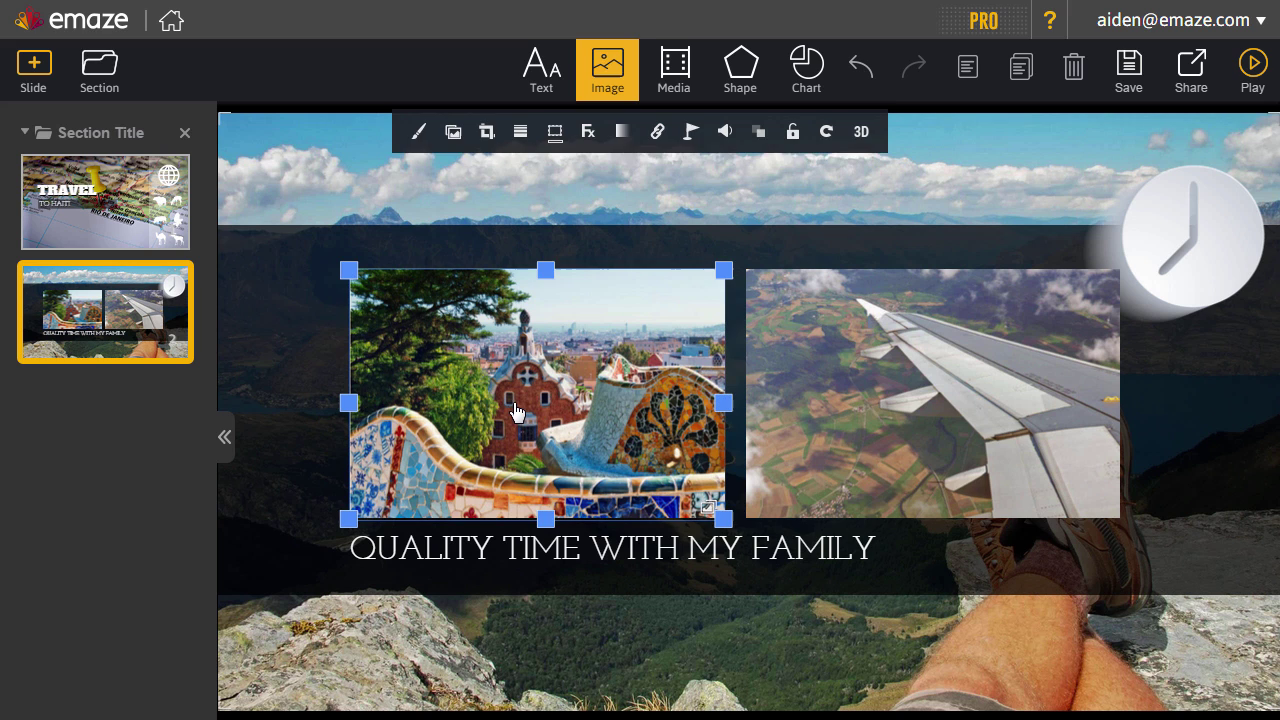
click(453, 131)
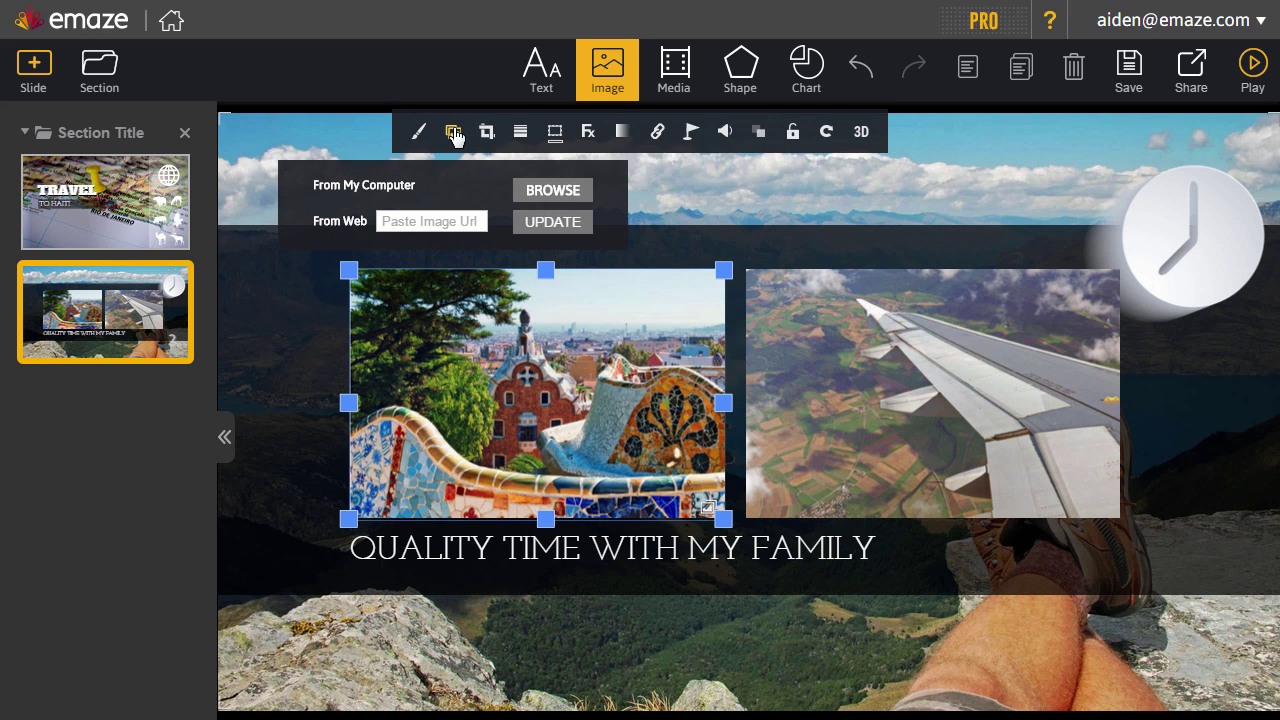
click(545, 195)
click(439, 282)
click(714, 594)
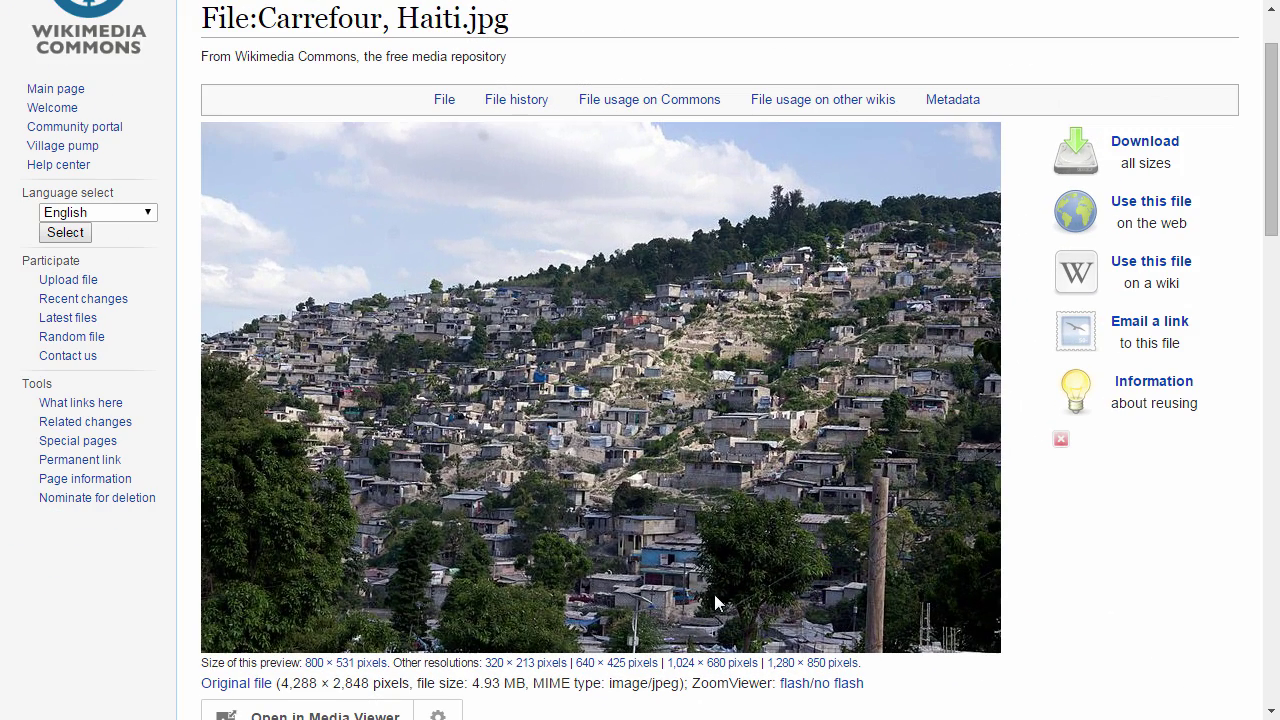
Copy the Carrefour, Haiti photo and paste it over the airplane-wing picture
right_click(606, 400)
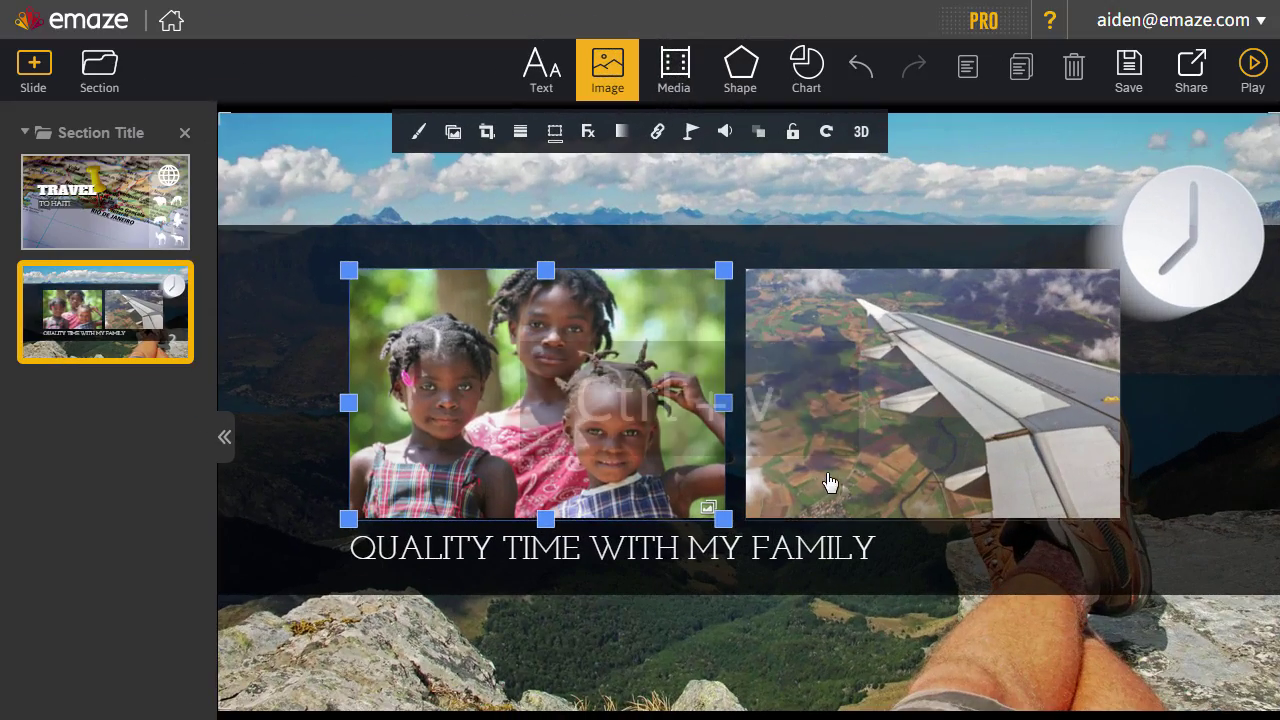
key(ctrl+v)
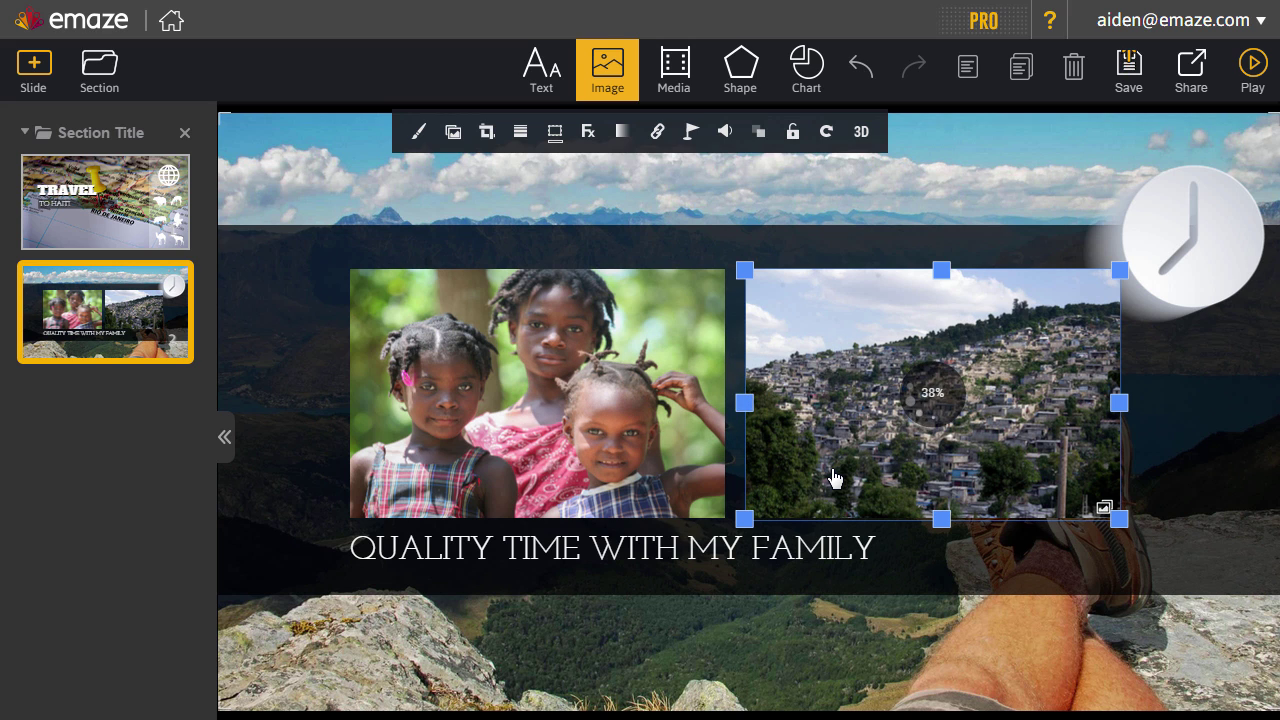
Drop VisitHaiti.PNG onto slide two, move it to the bottom-left corner, and copy it
click(775, 625)
key(alt+Tab)
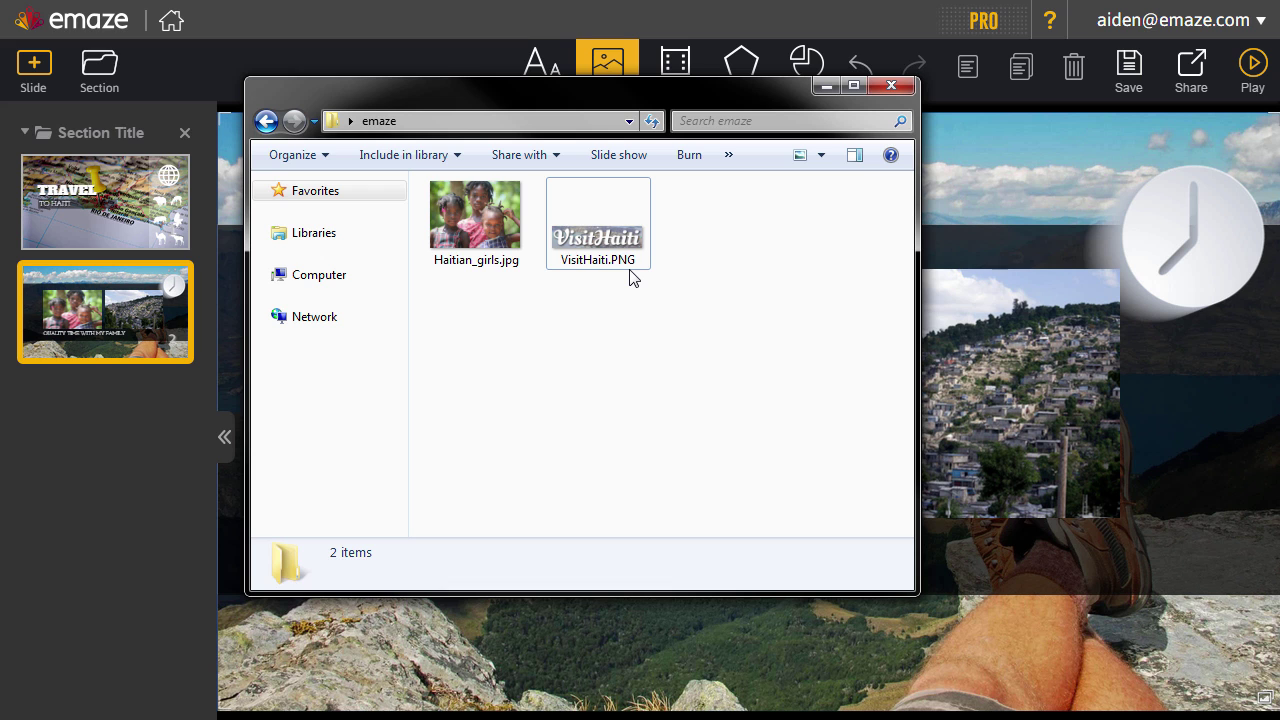
drag(631, 278, 340, 665)
drag(829, 277, 266, 690)
click(611, 644)
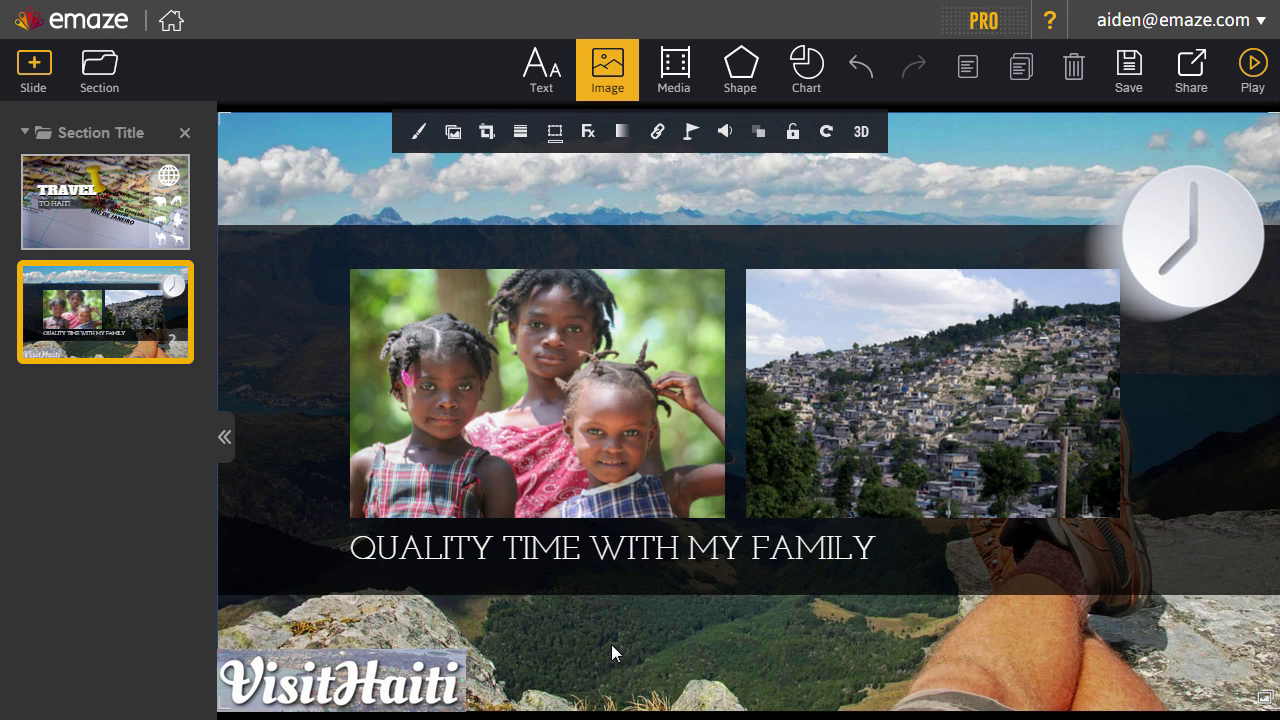
click(423, 678)
key(ctrl+c)
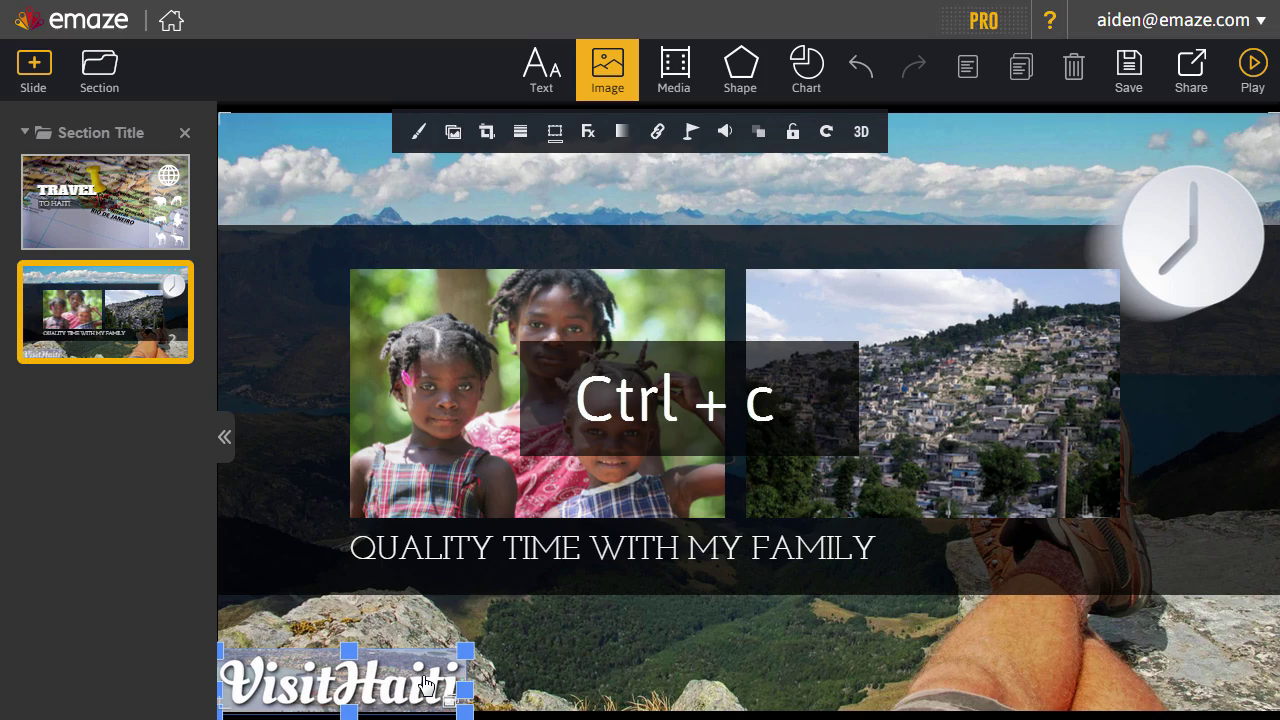
Paste the copied VisitHaiti logo into the cover slide's bottom-left corner
click(125, 218)
key(ctrl+v)
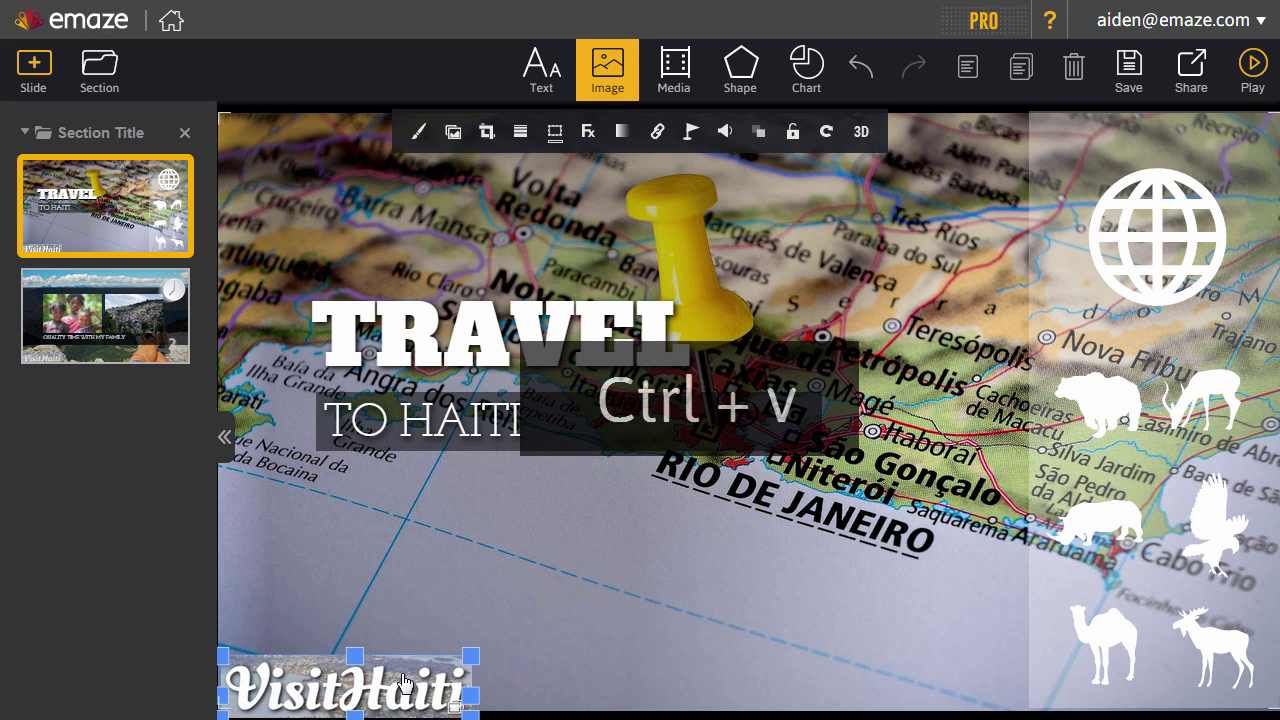
click(585, 663)
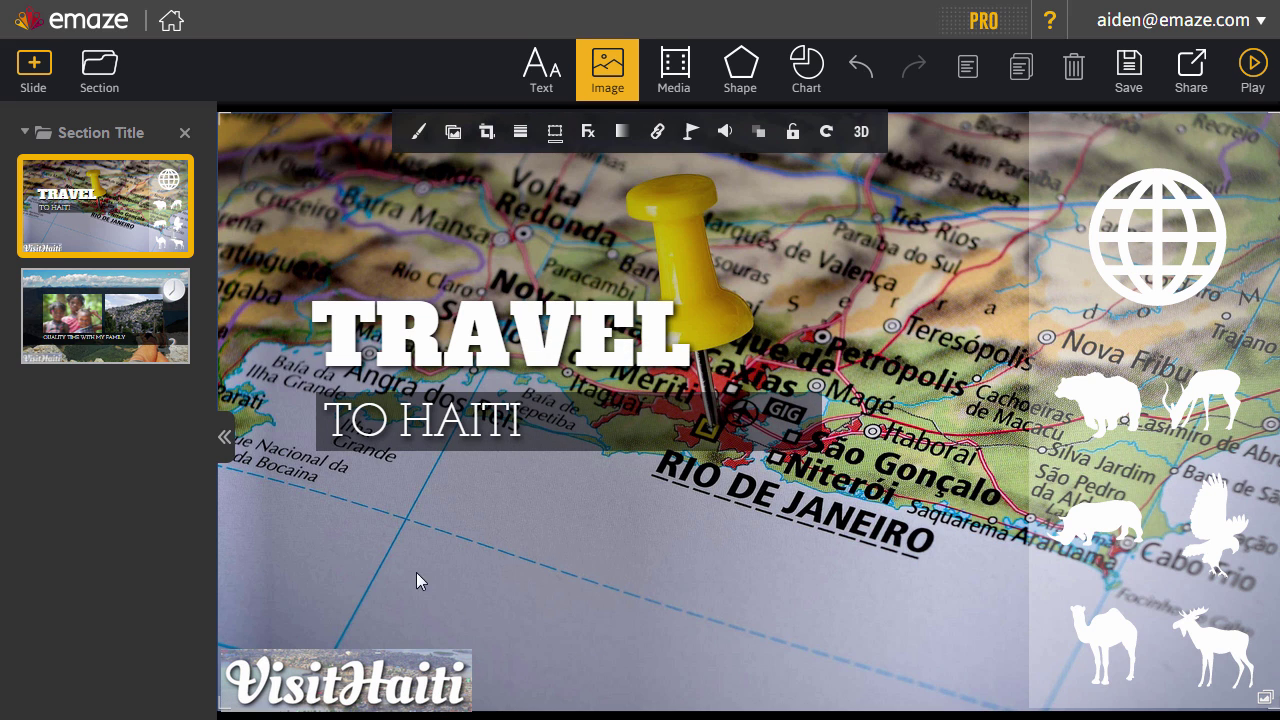
click(33, 66)
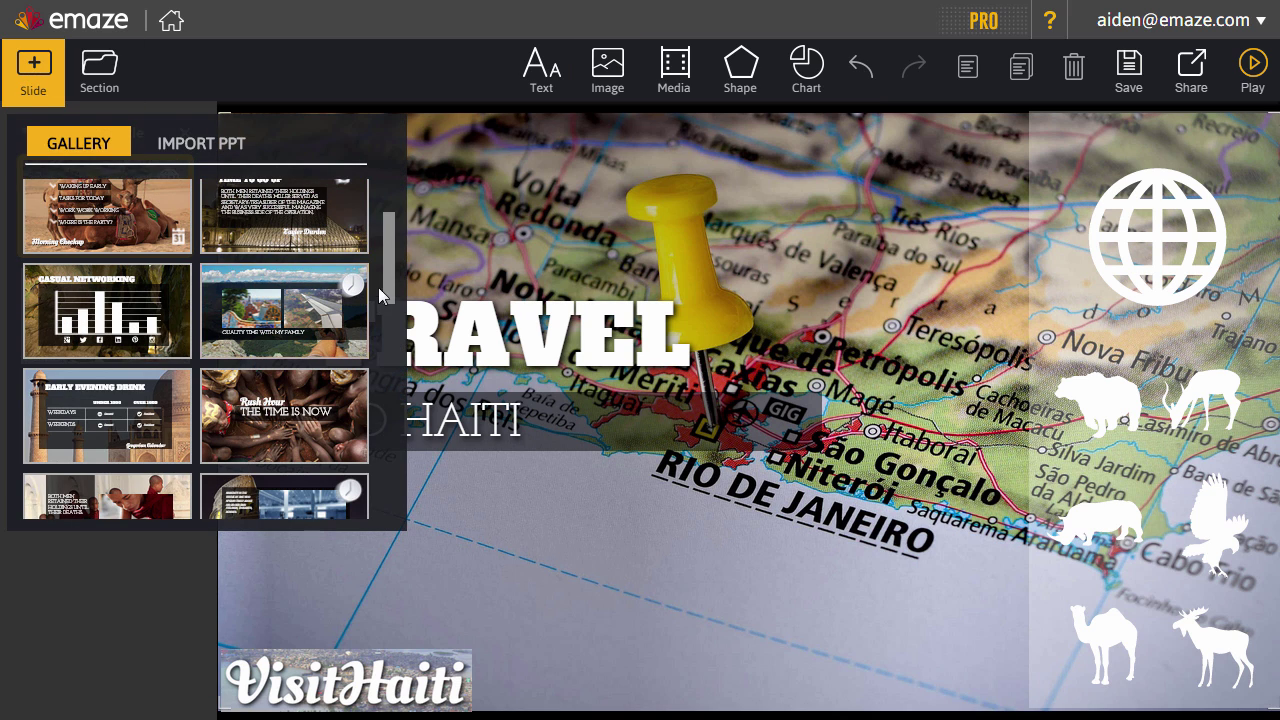
Insert a blank layout as the new slide 2
drag(392, 303, 393, 231)
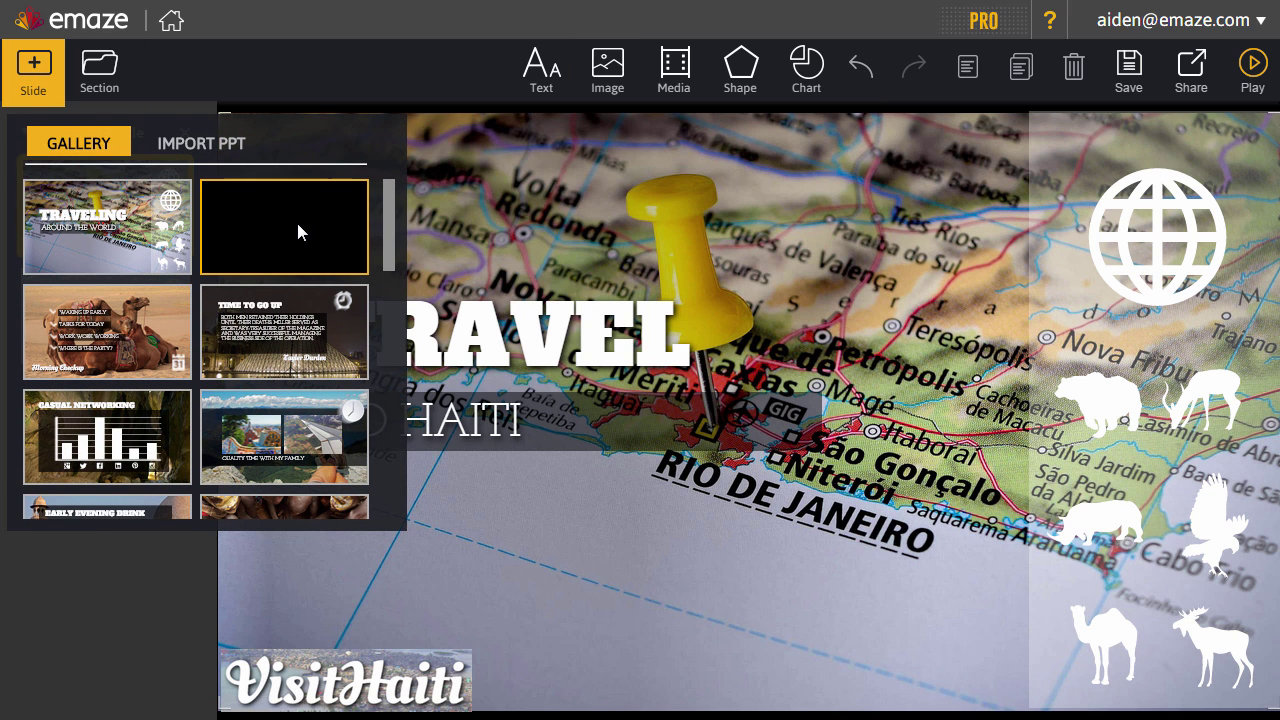
click(278, 231)
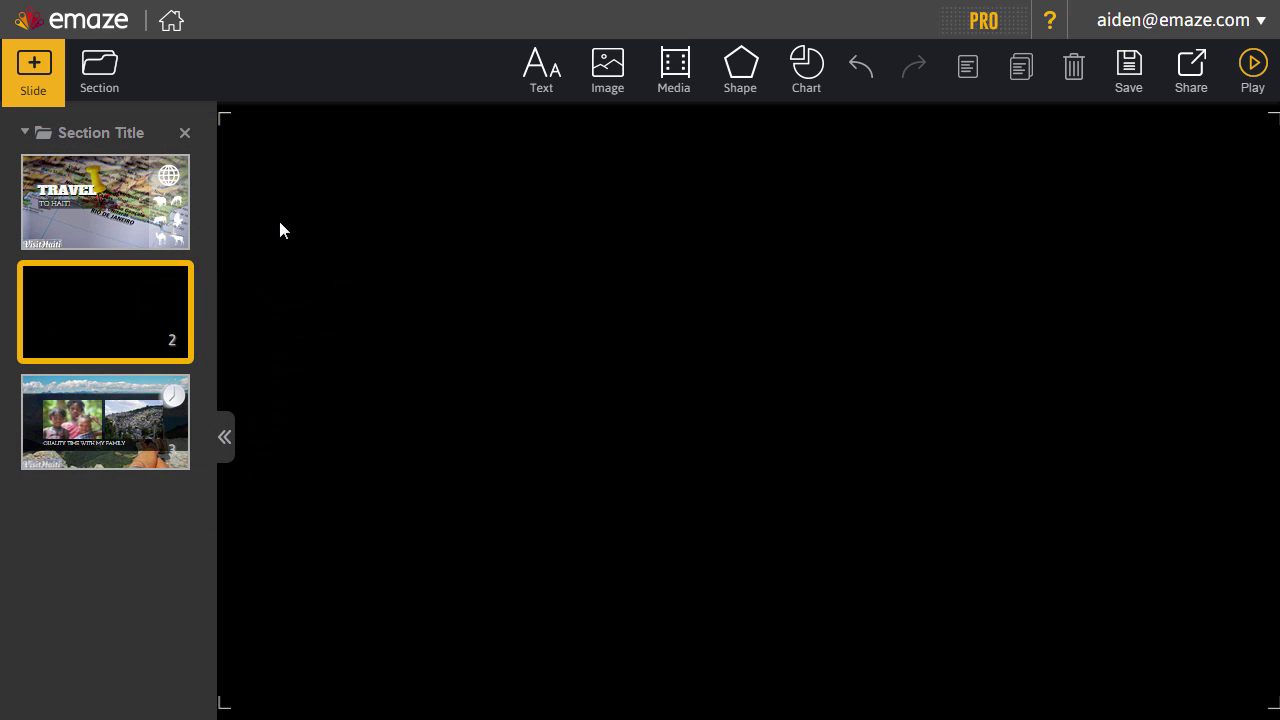
click(676, 88)
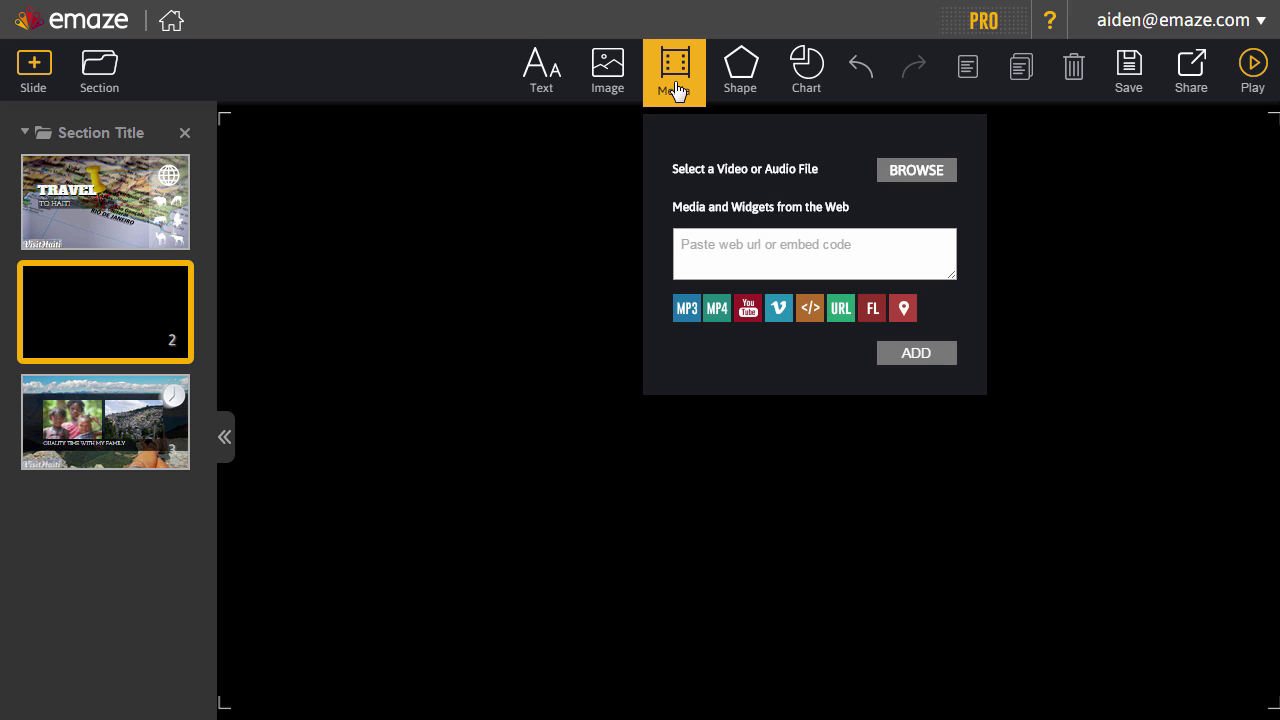
click(531, 180)
Copy the Volunteer In Haiti video's web address from YouTube
key(ctrl+Tab)
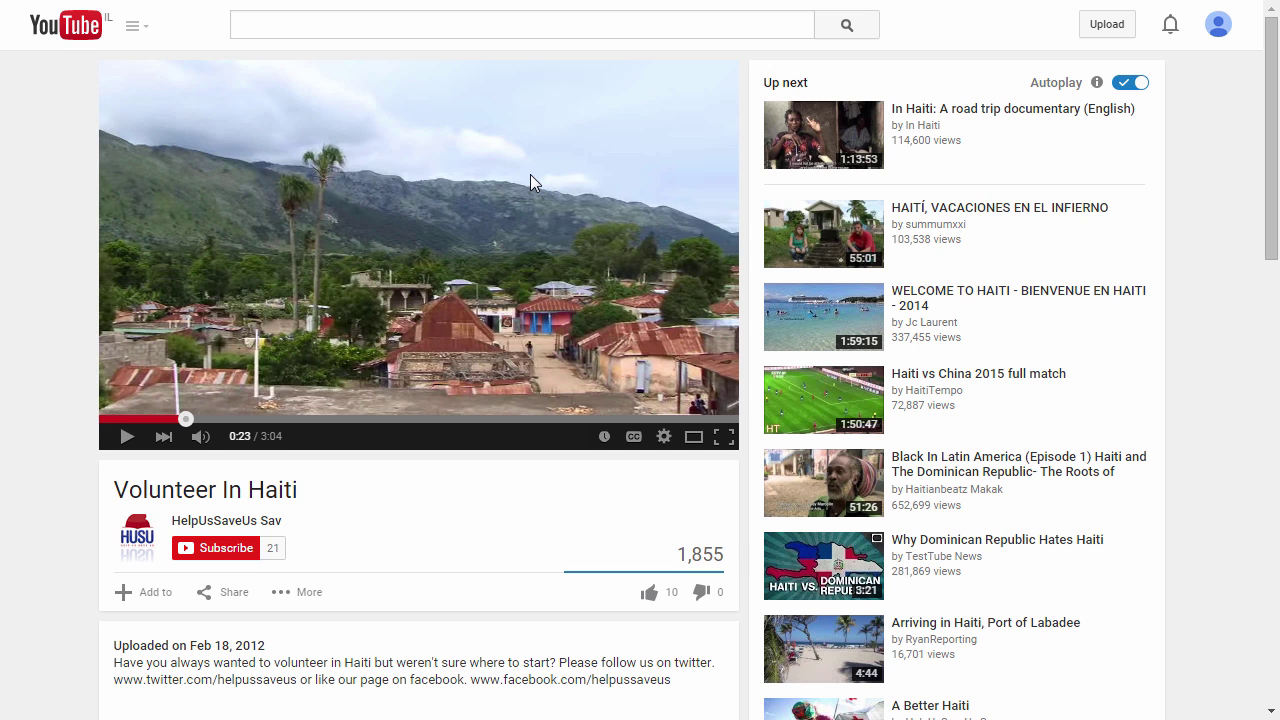
key(F11)
click(347, 20)
right_click(347, 20)
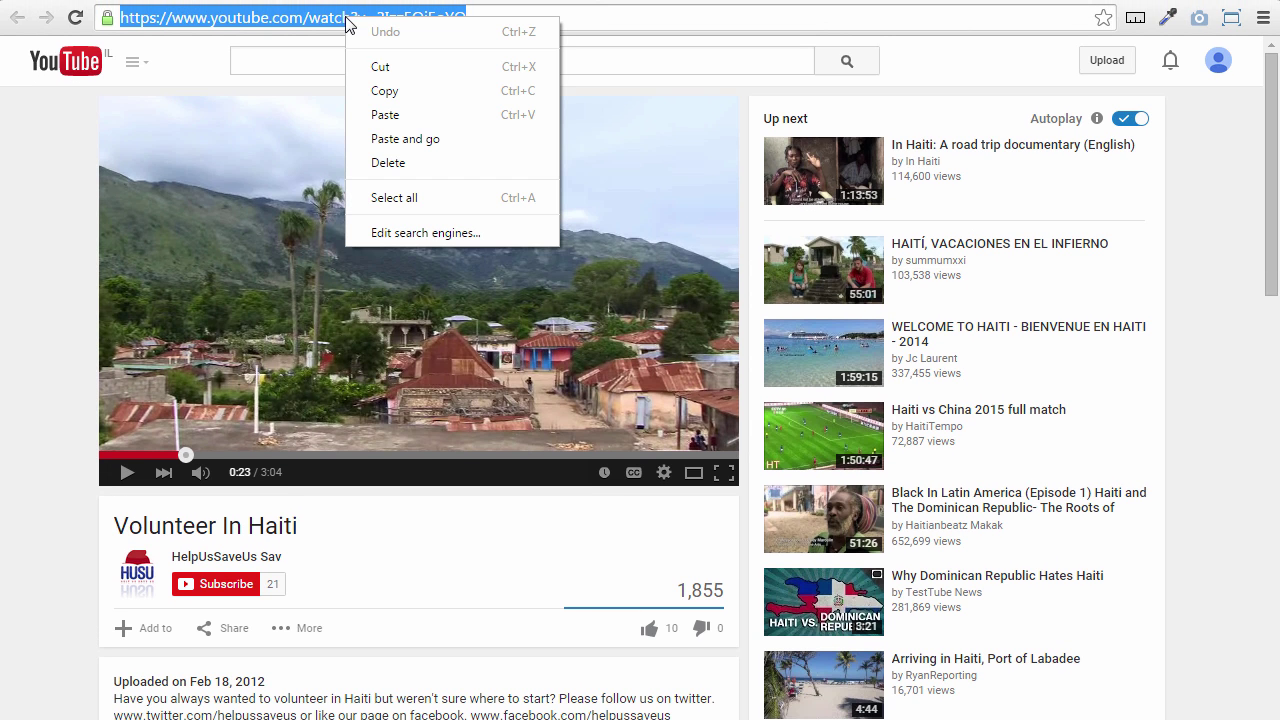
click(393, 92)
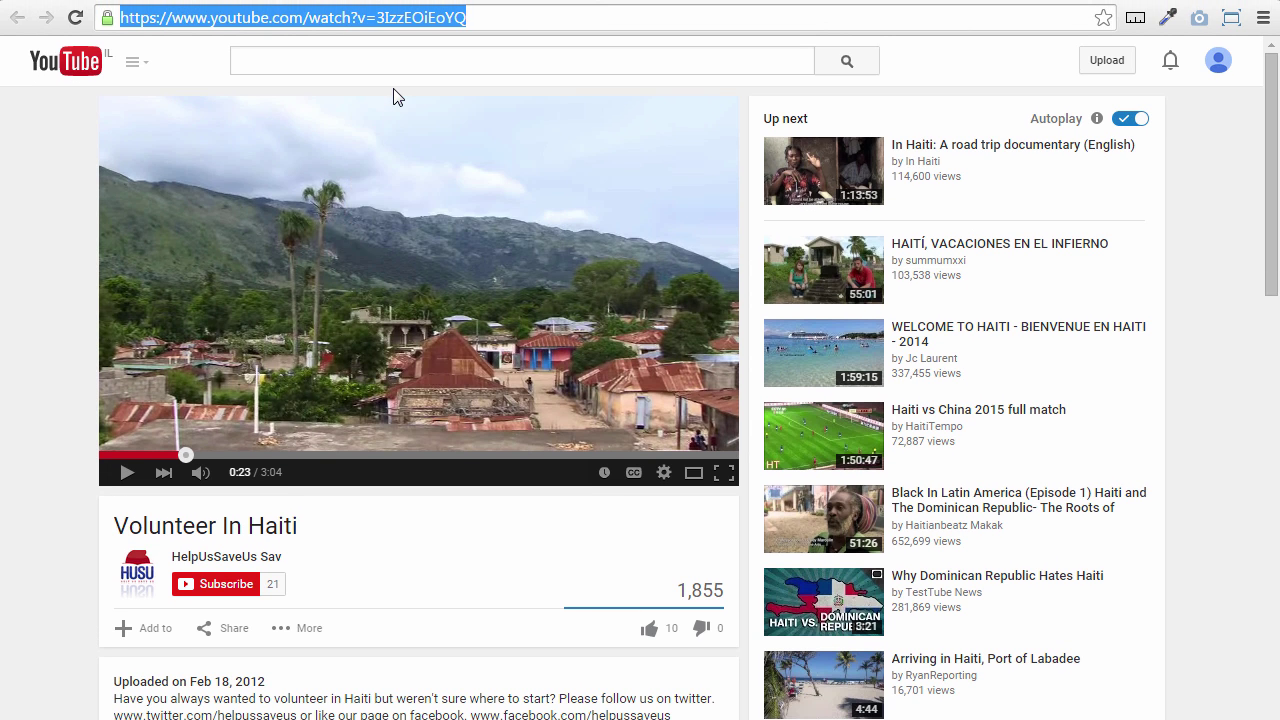
Paste the video link onto slide 2 and stretch it to fill the slide
key(ctrl+Tab)
key(F11)
key(ctrl+v)
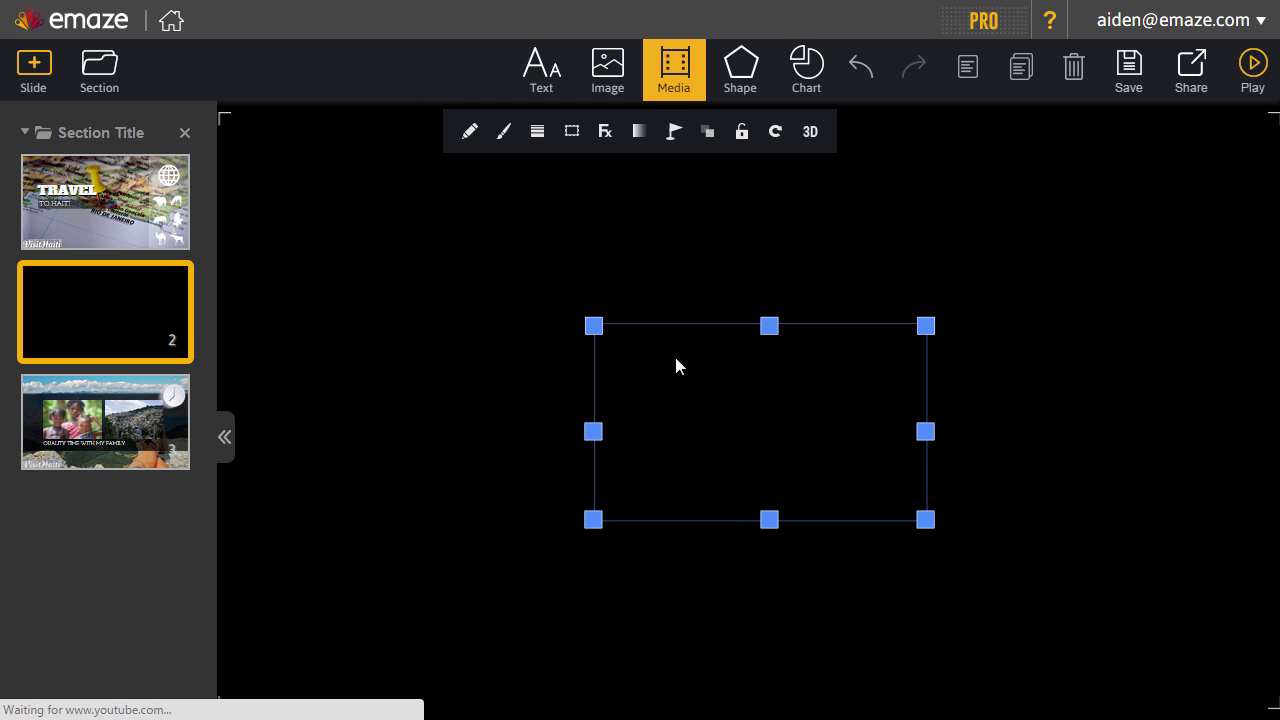
drag(593, 326, 222, 118)
drag(925, 519, 1274, 714)
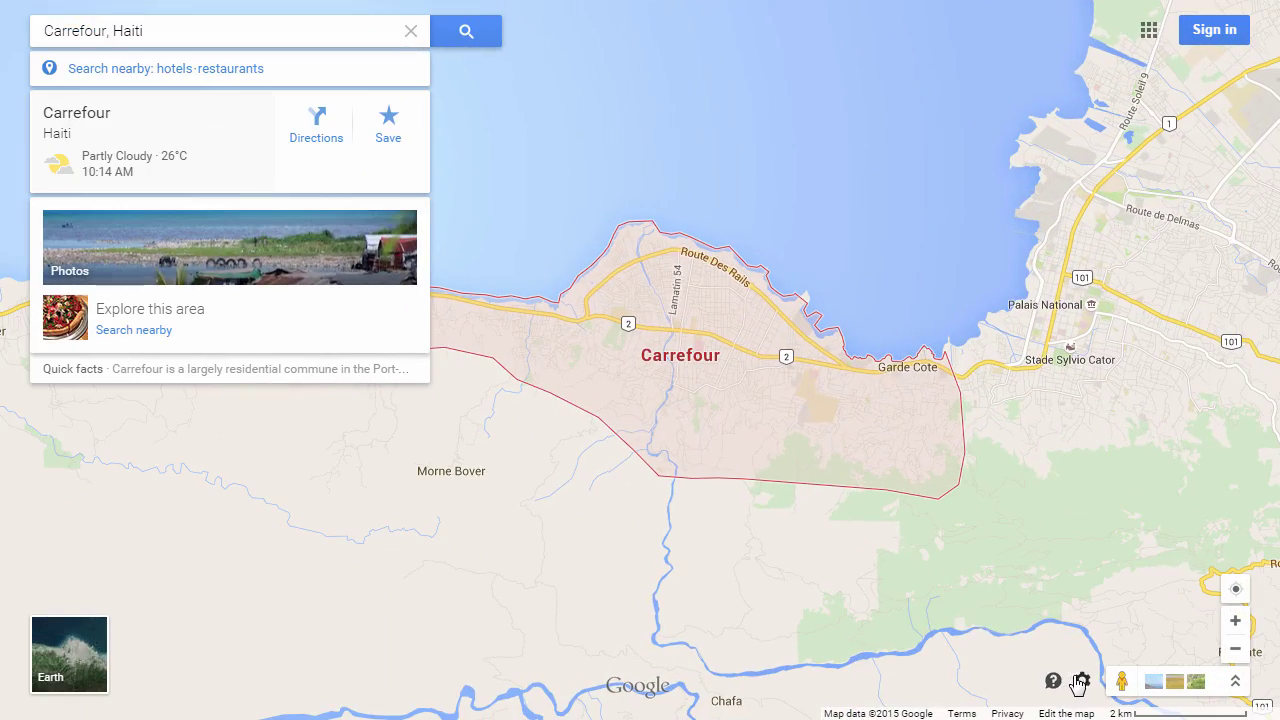
Copy the Carrefour, Haiti map's iframe code via Share or embed map
click(1082, 684)
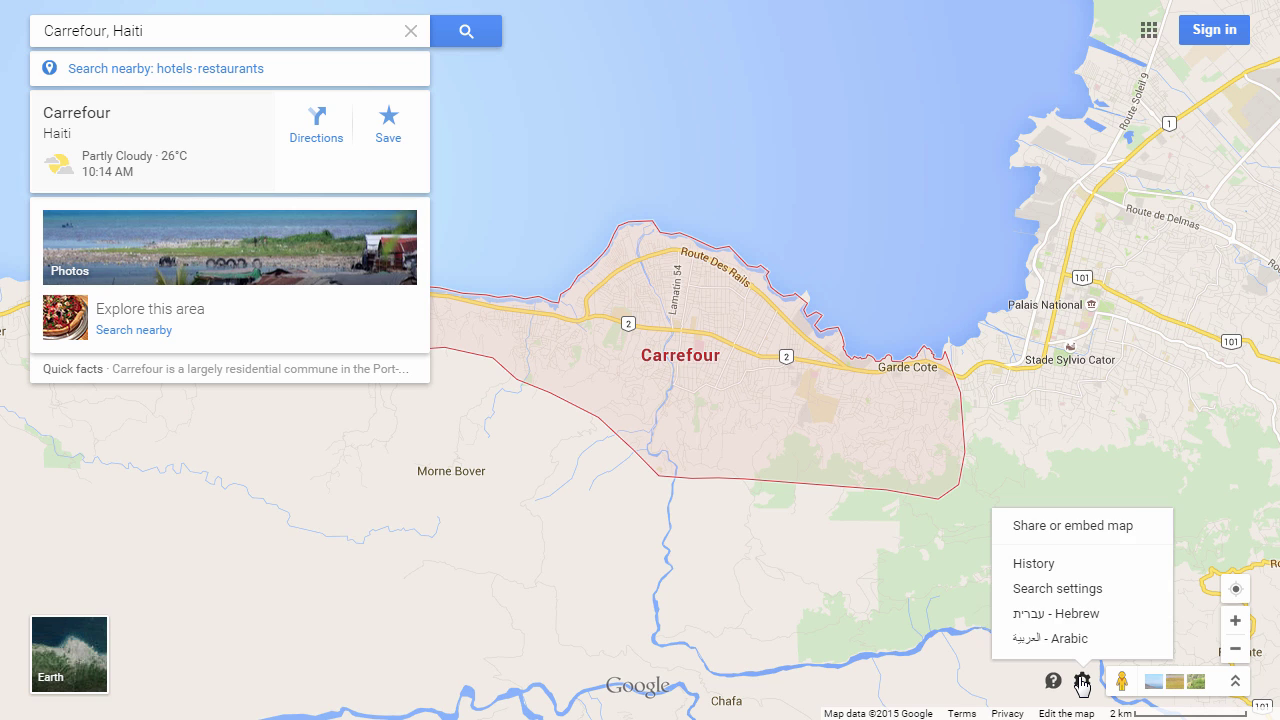
click(1057, 532)
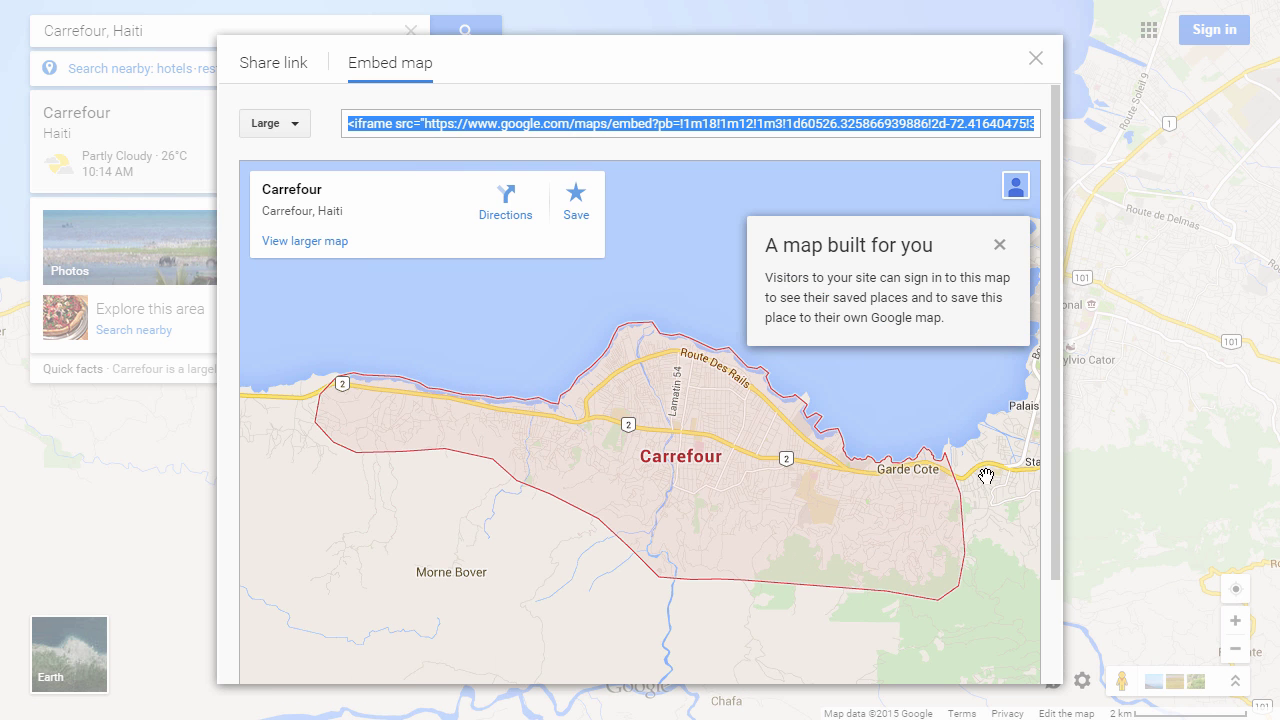
right_click(598, 125)
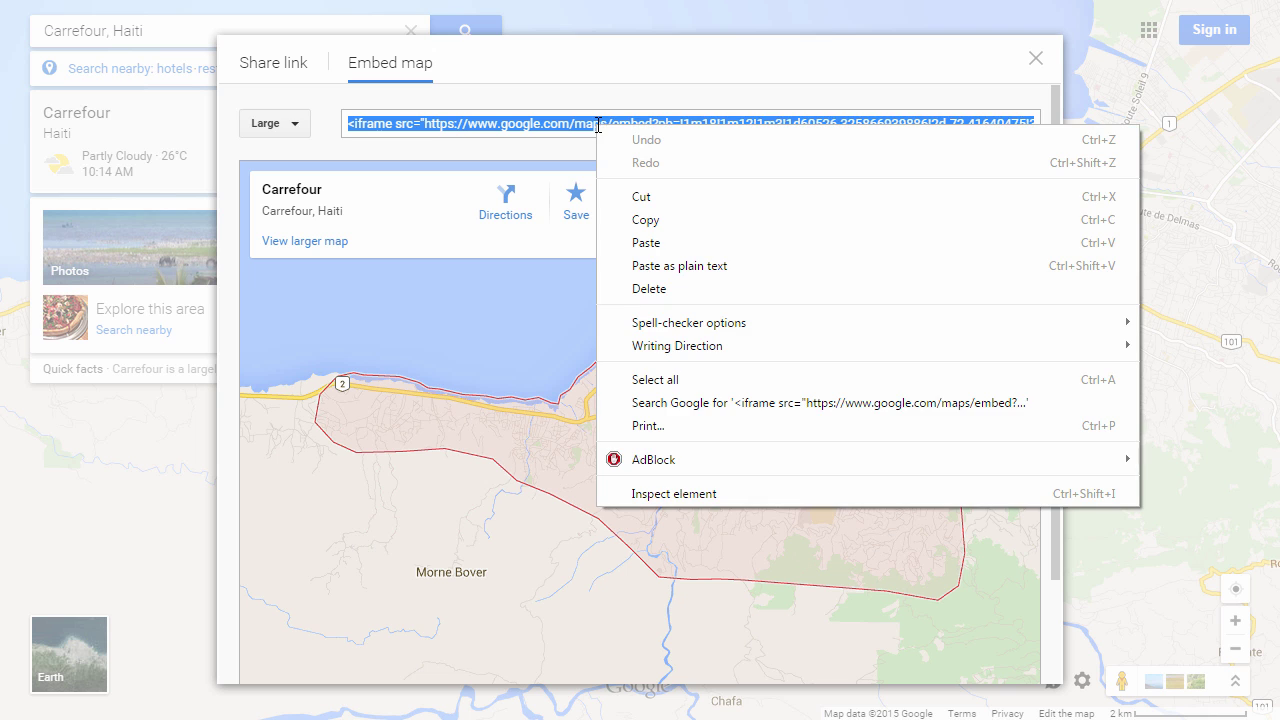
click(646, 219)
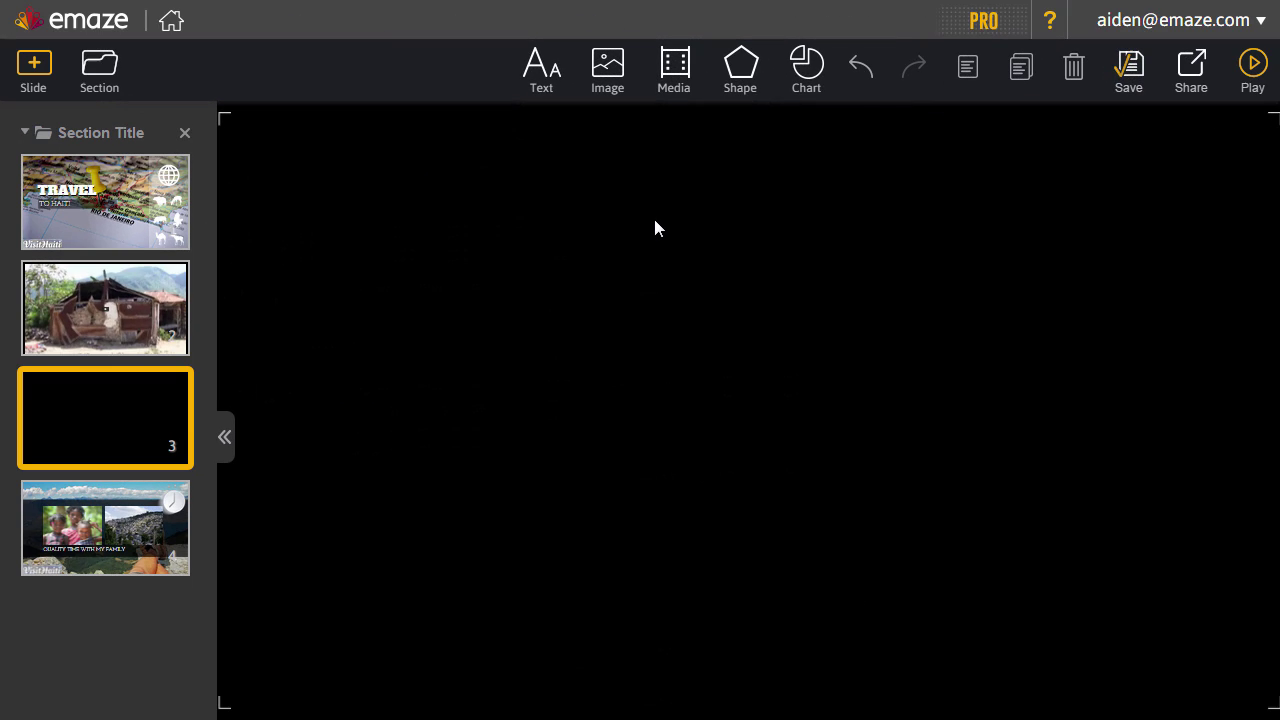
Paste the map embed code onto slide 3 and stretch it to fill the slide
key(ctrl+v)
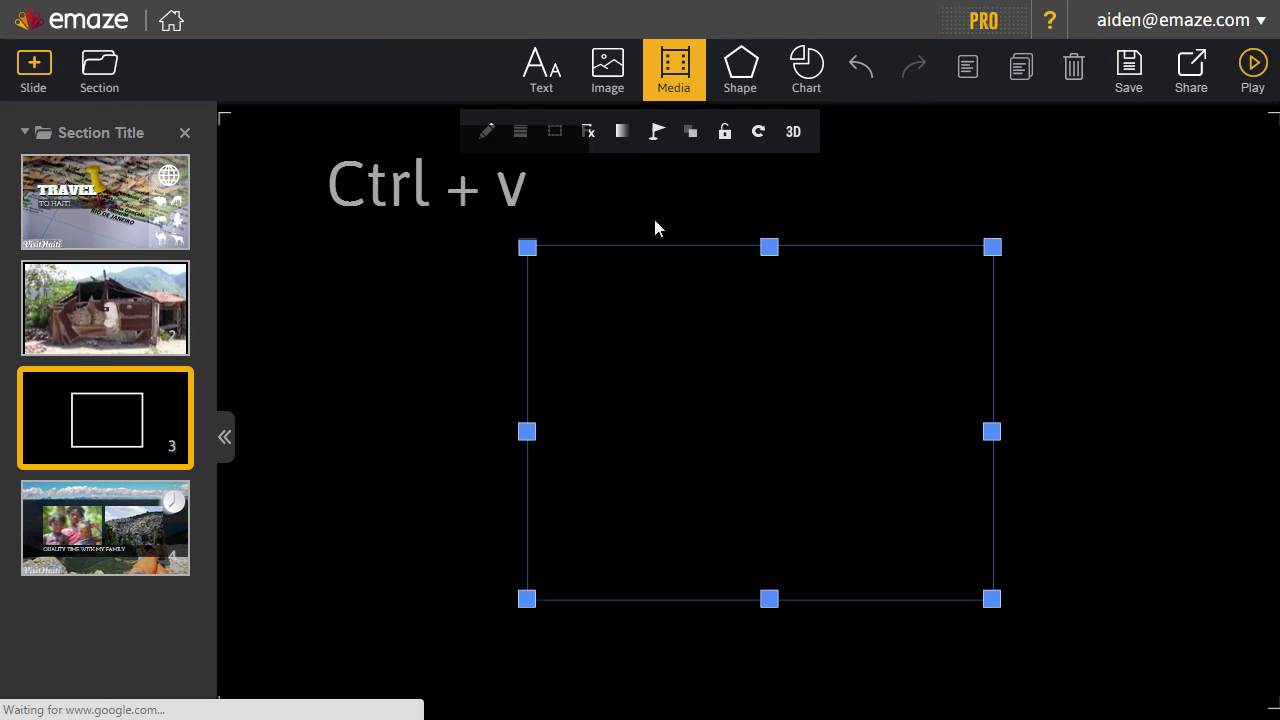
drag(528, 244, 251, 120)
drag(374, 366, 220, 362)
drag(991, 362, 1272, 376)
drag(820, 594, 820, 714)
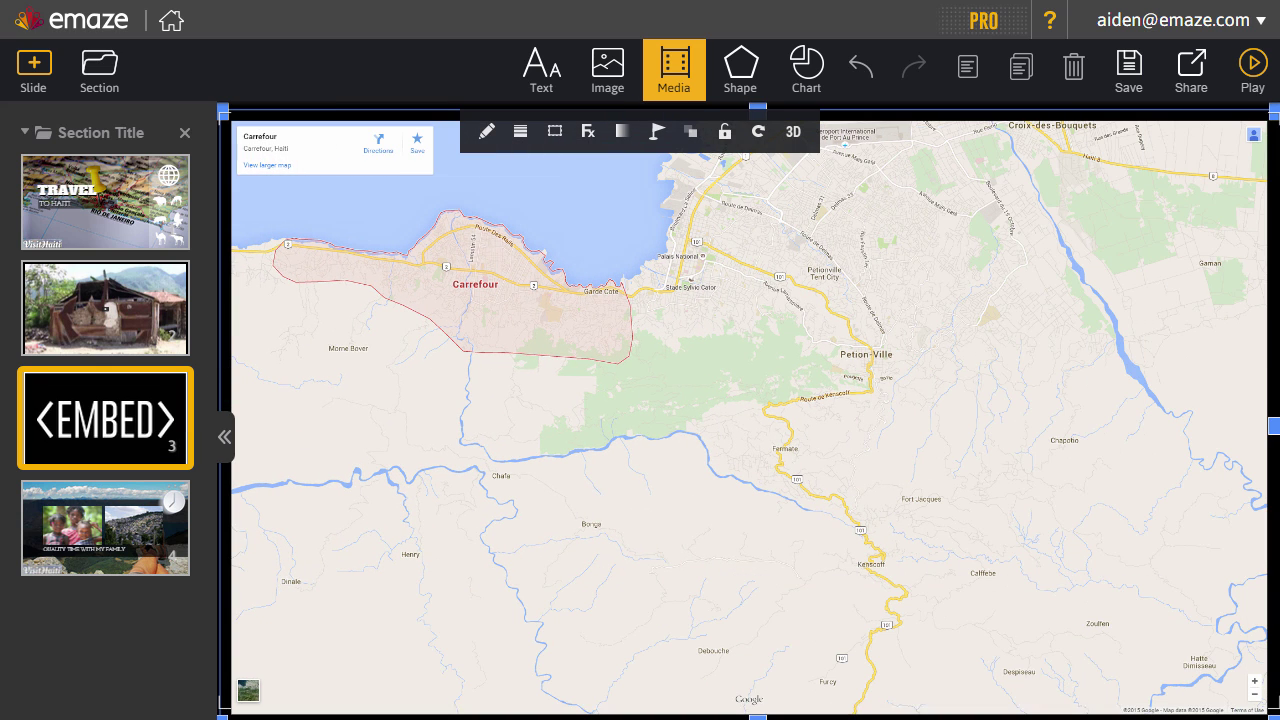
Browse the chart options, then delete the map and restore it with undo
click(804, 86)
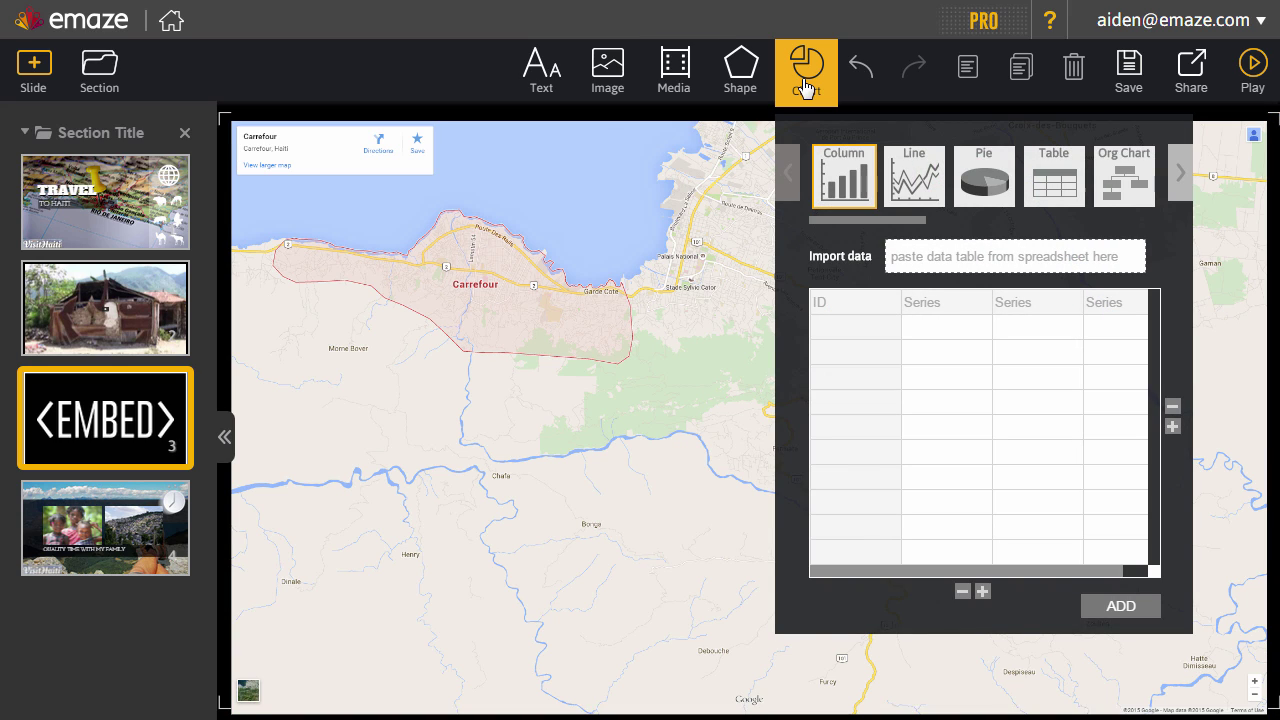
click(502, 130)
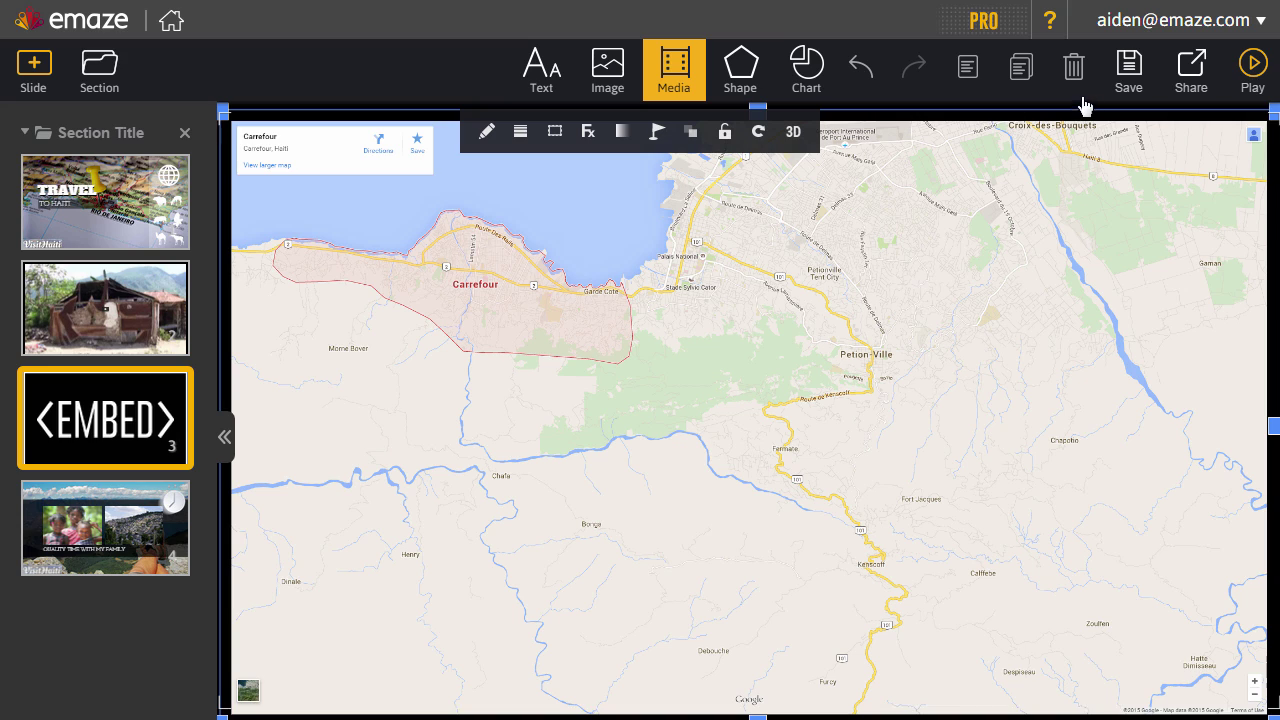
click(1074, 68)
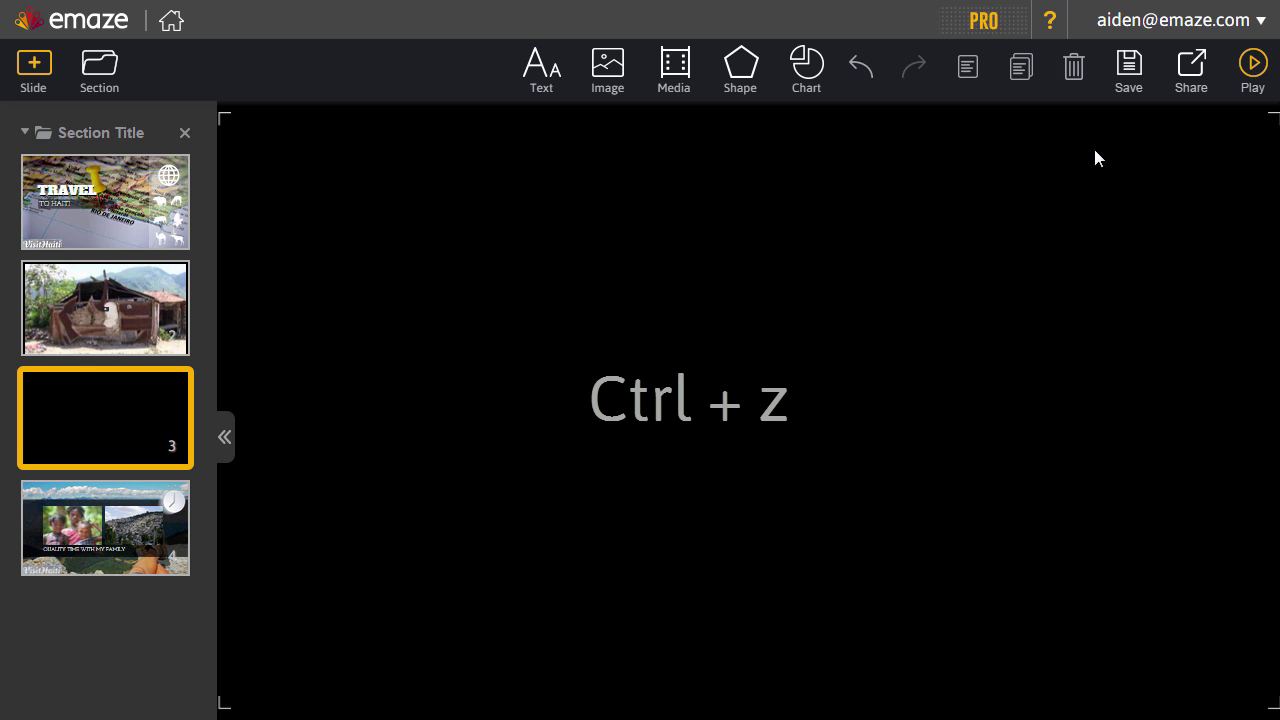
key(ctrl+z)
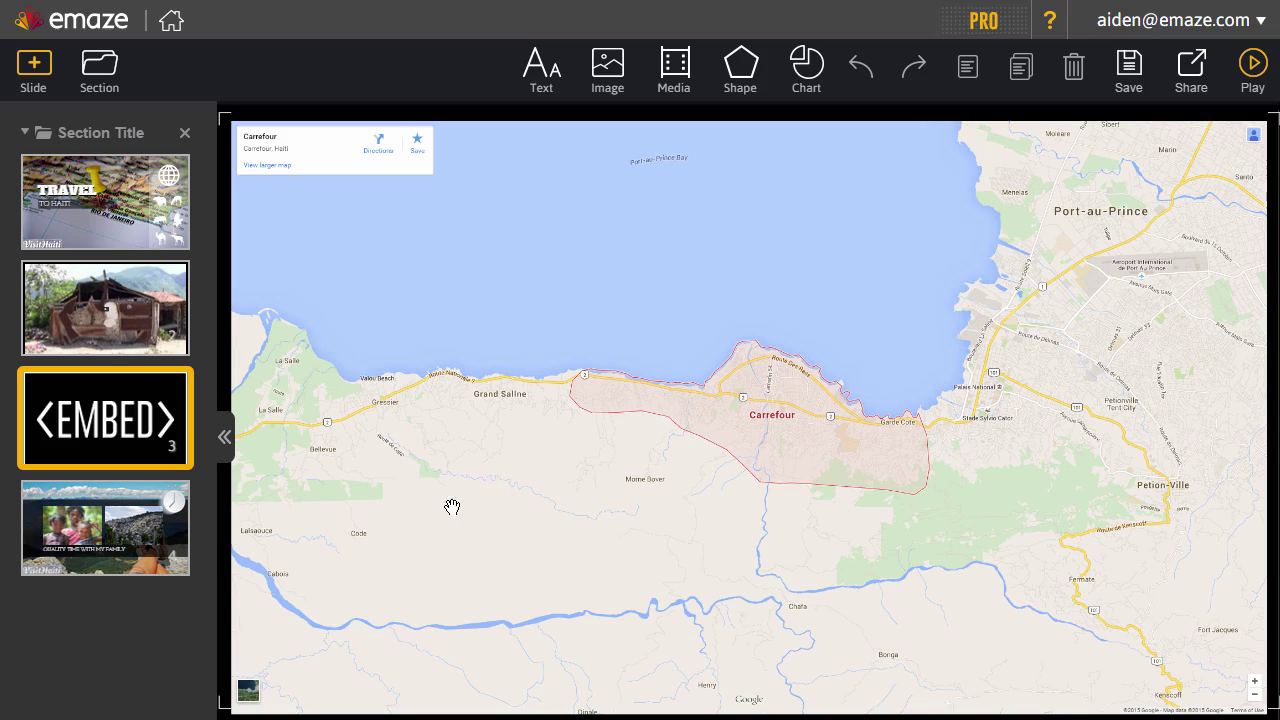
Move the Quality Time With My Family slide up to second place, right after the cover
click(78, 540)
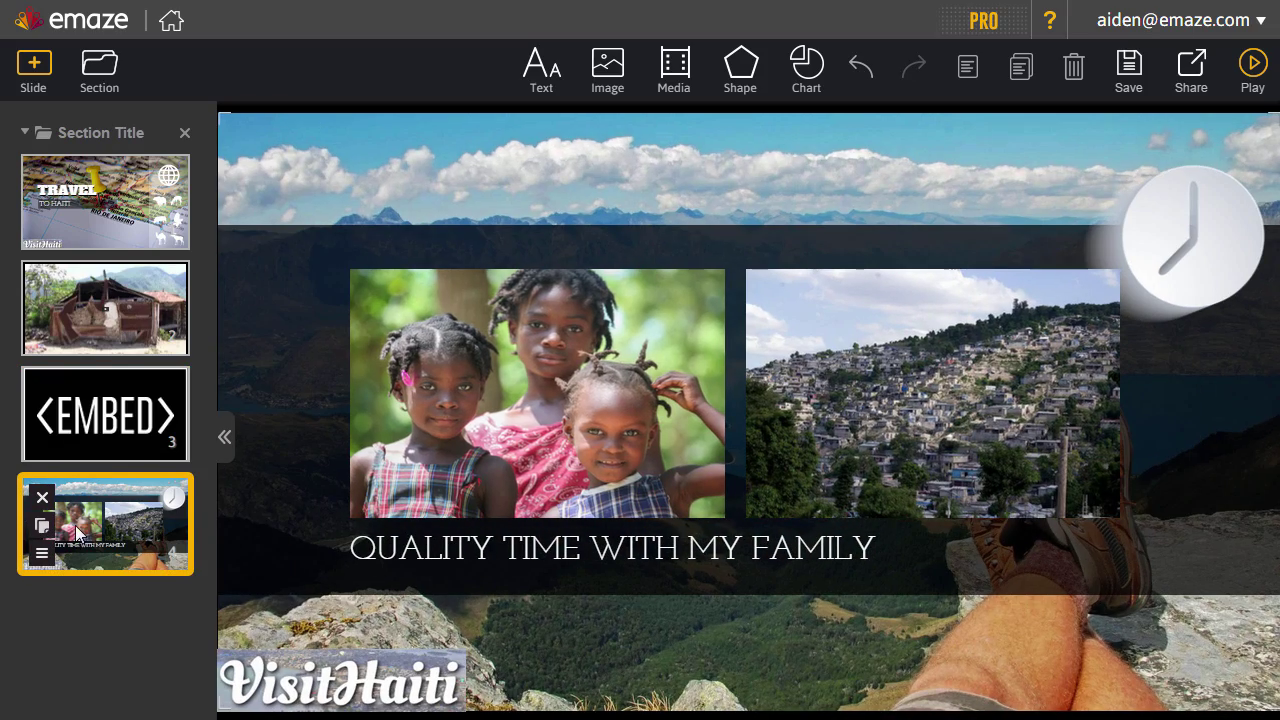
drag(78, 540, 88, 320)
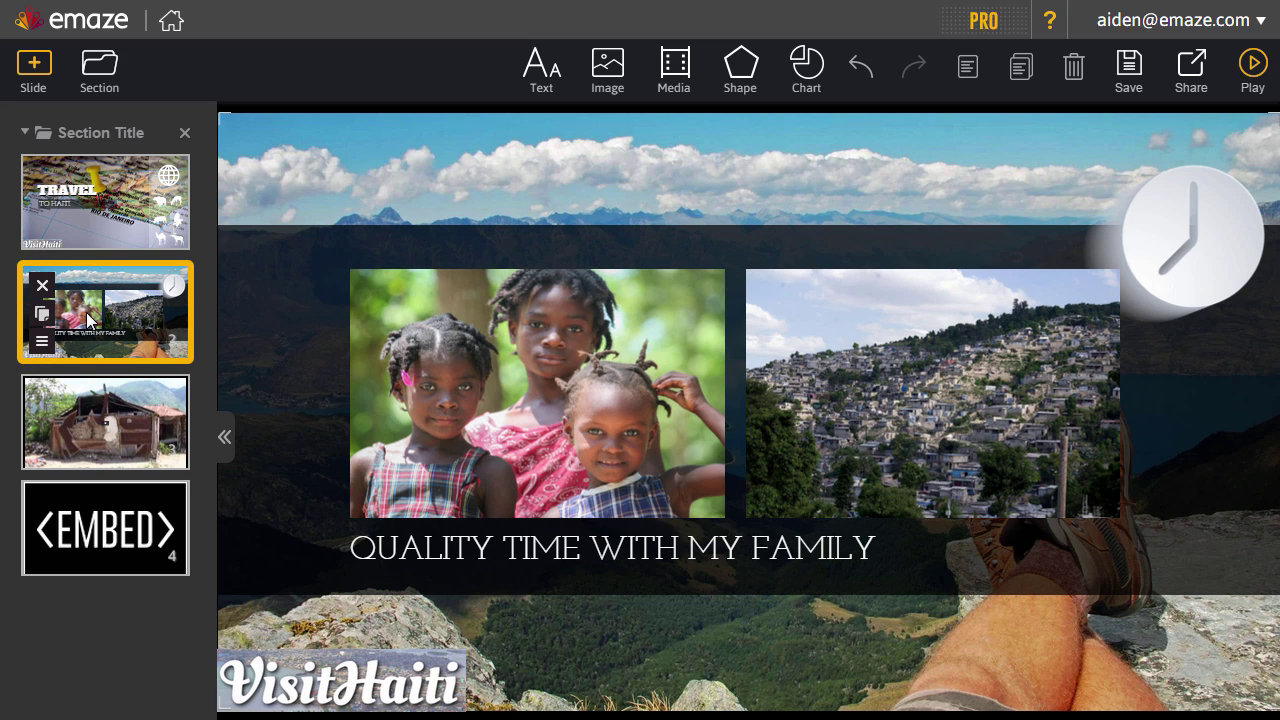